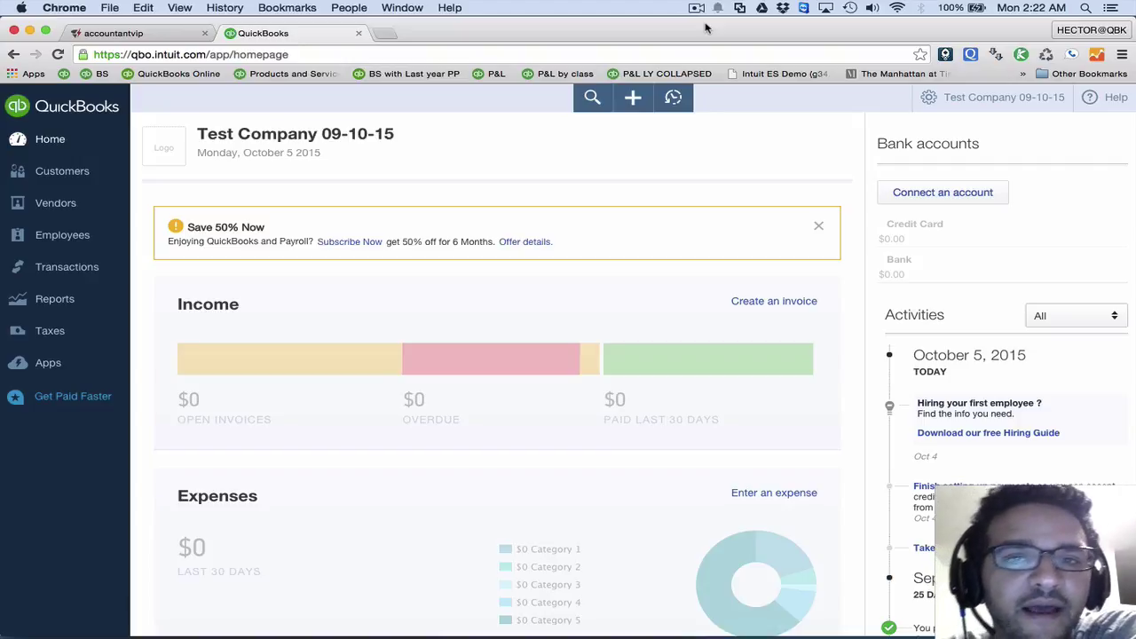
Start a new expense and add a Credit Card payment account named AMEX
{"action": "left_click", "coordinate": [633, 98]}
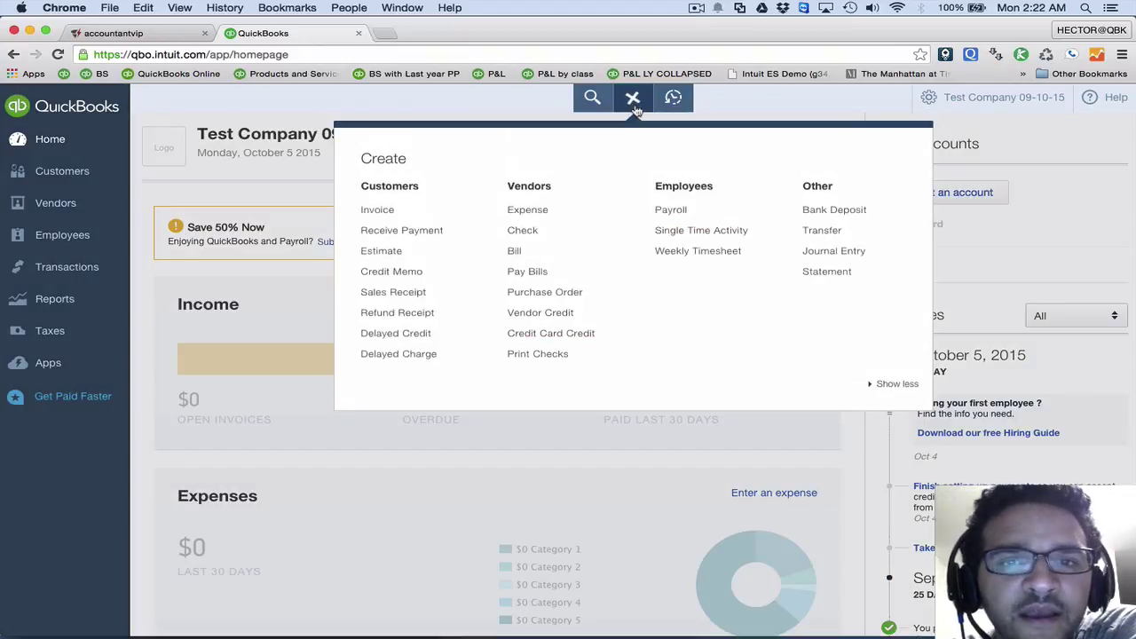
{"action": "left_click", "coordinate": [538, 215]}
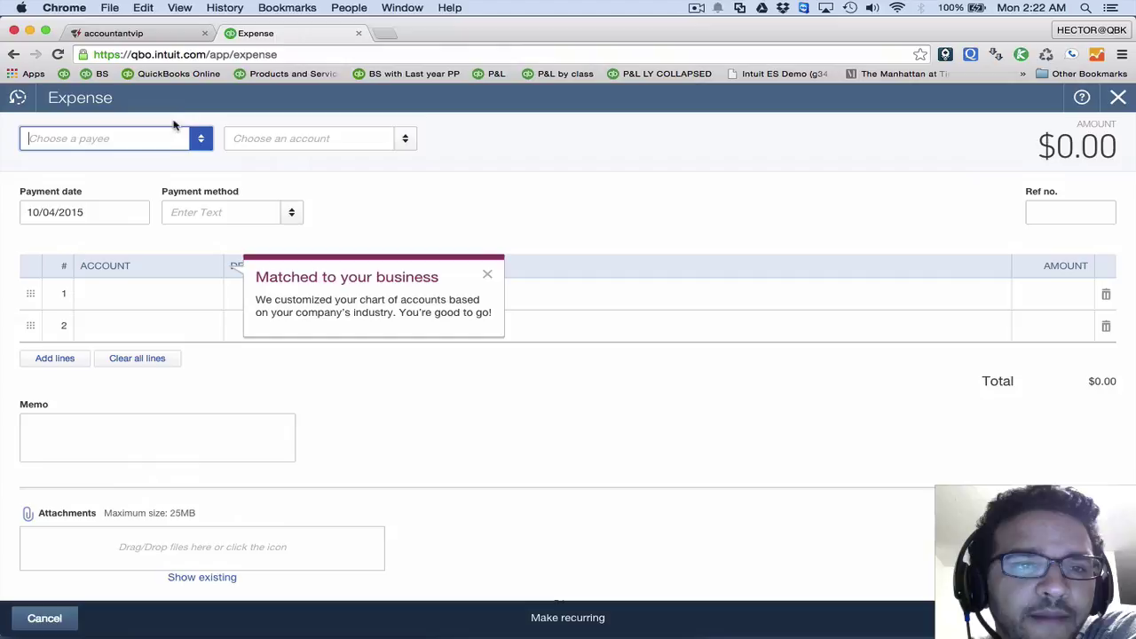
{"action": "left_click", "coordinate": [405, 139]}
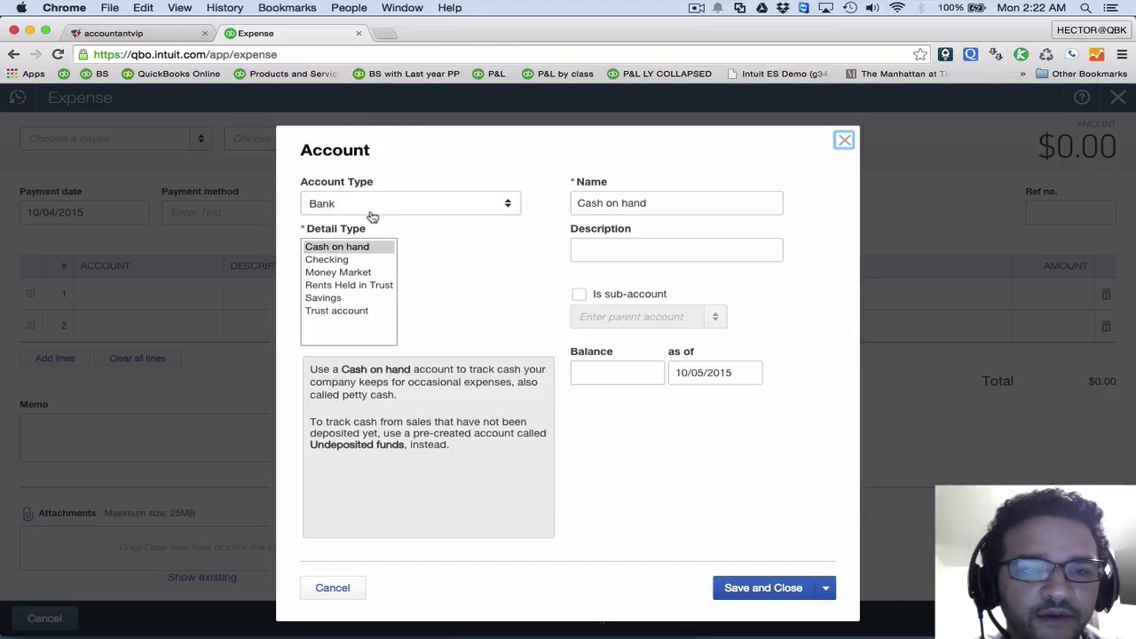
{"action": "left_click", "coordinate": [368, 204]}
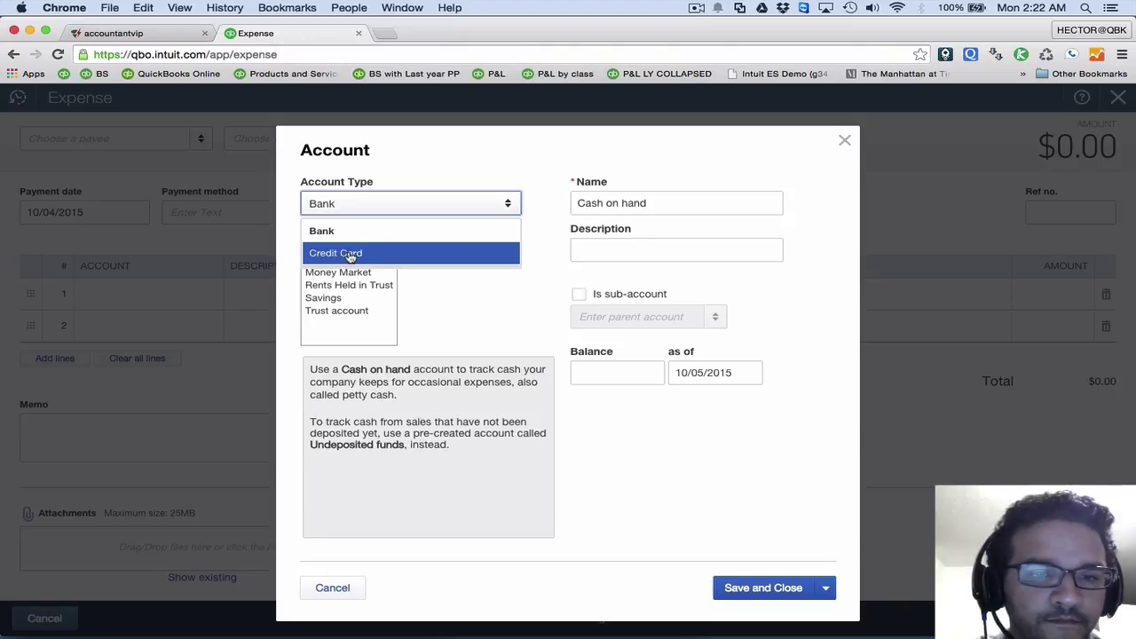
{"action": "left_click", "coordinate": [350, 254]}
{"action": "triple_click", "coordinate": [632, 204]}
{"action": "type", "text": "AMEX"}
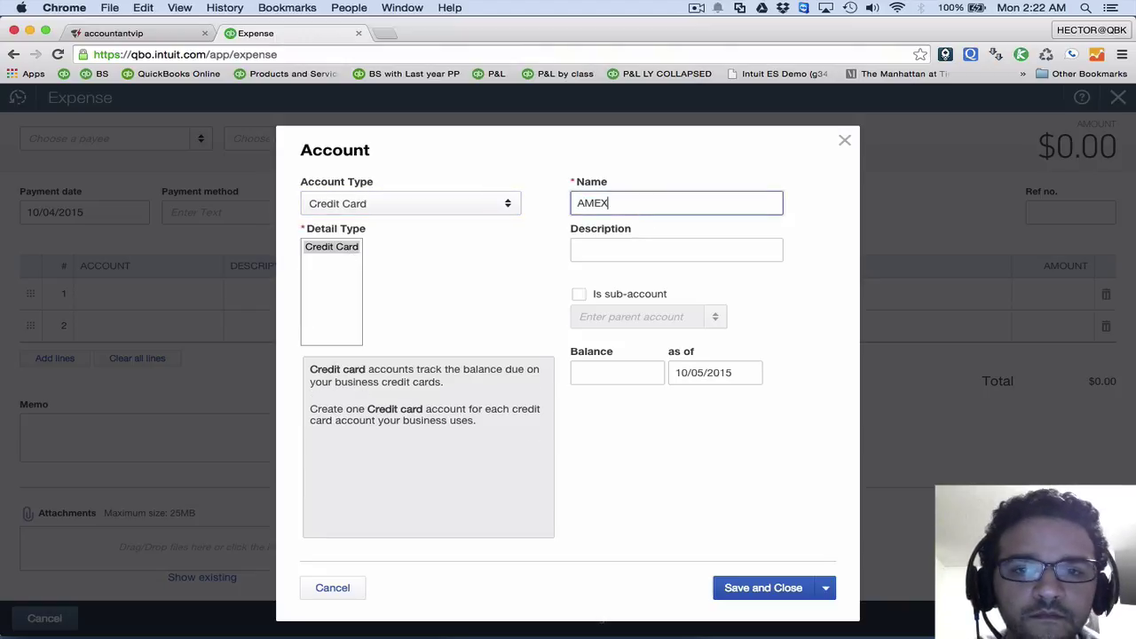
{"action": "left_click", "coordinate": [765, 586]}
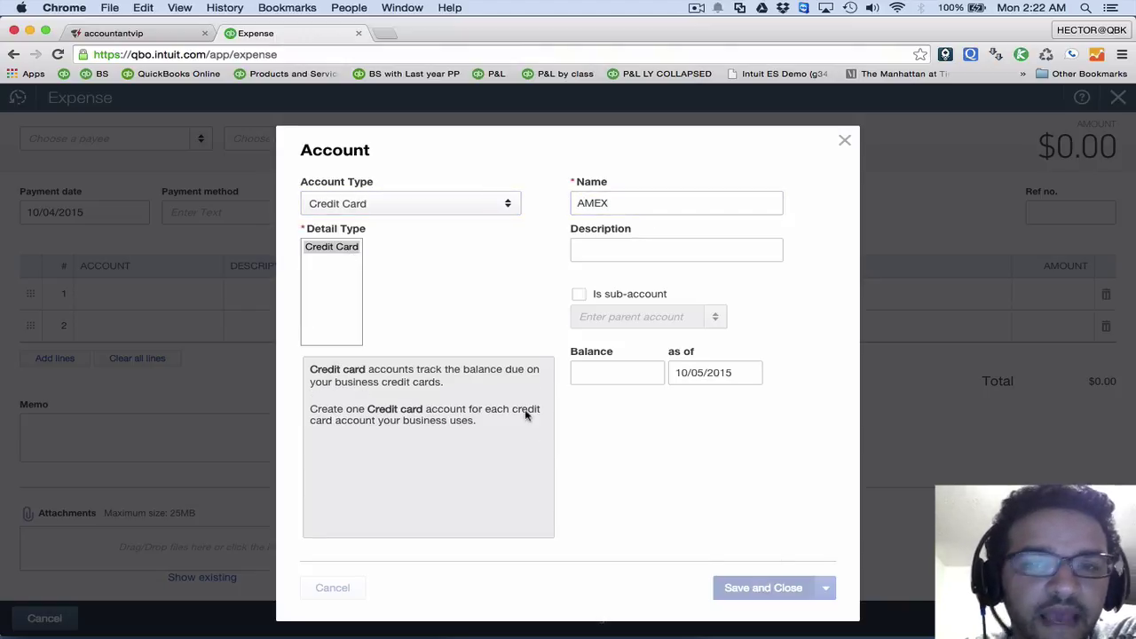
Charge the expense's first line to the Office Expenses account
{"action": "left_click", "coordinate": [133, 297]}
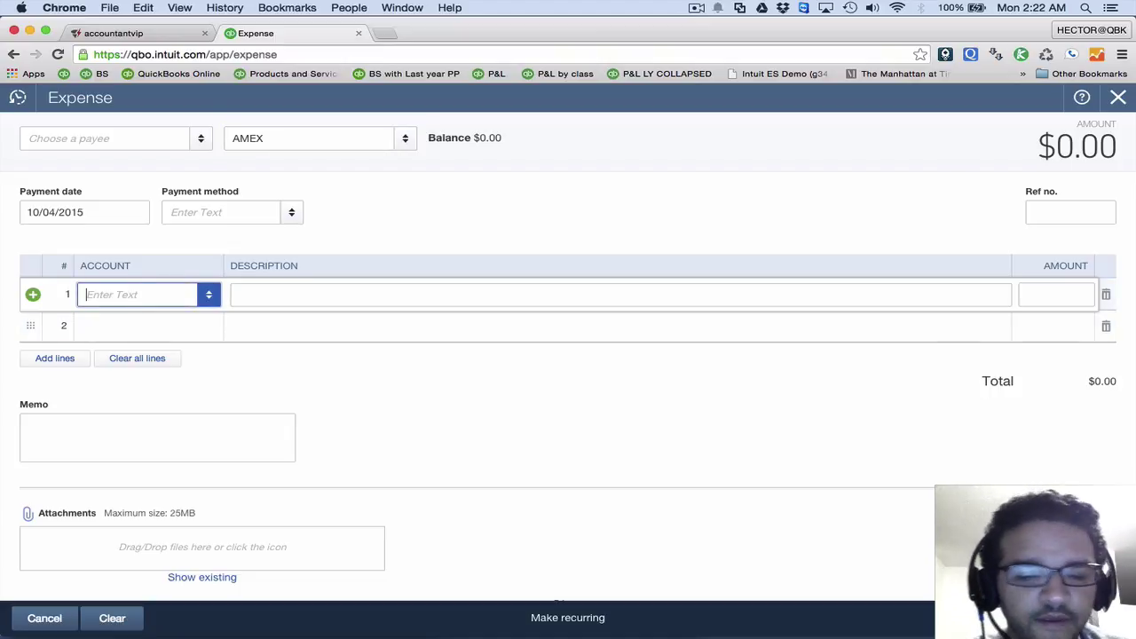
{"action": "type", "text": "of"}
{"action": "left_click", "coordinate": [140, 349]}
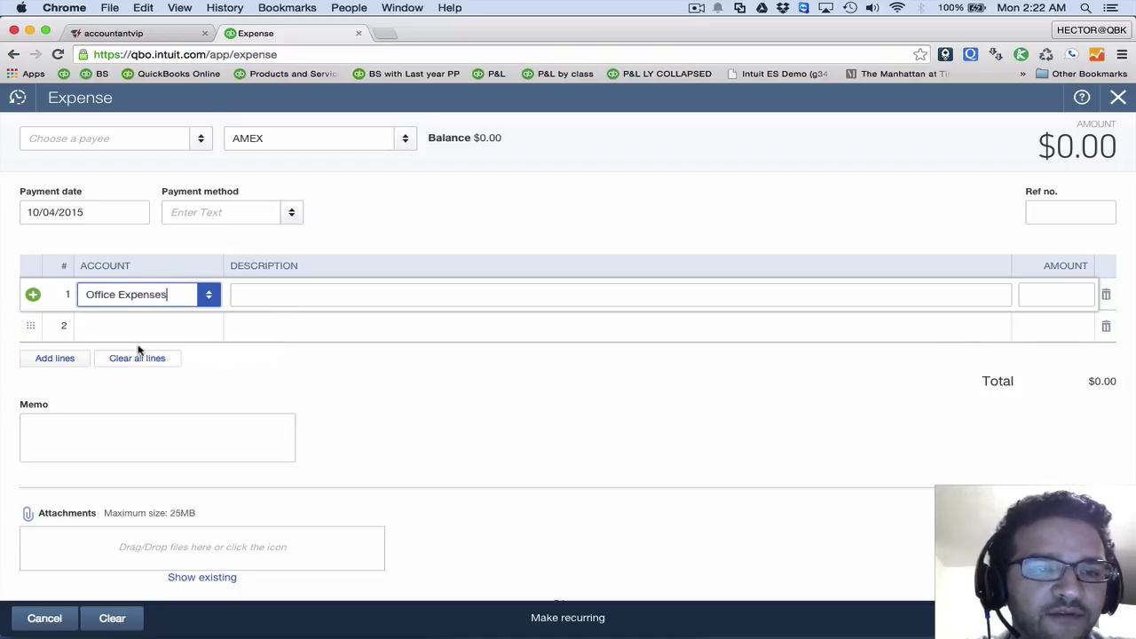
{"action": "left_click_drag", "start_coordinate": [188, 298], "coordinate": [62, 297]}
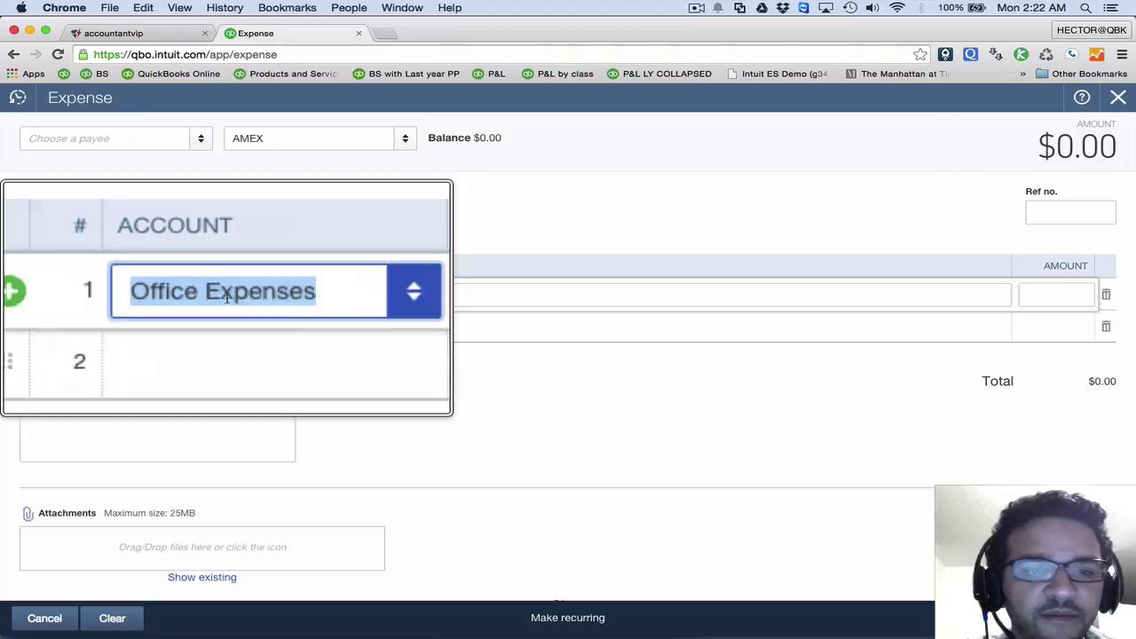
{"action": "left_click", "coordinate": [376, 297]}
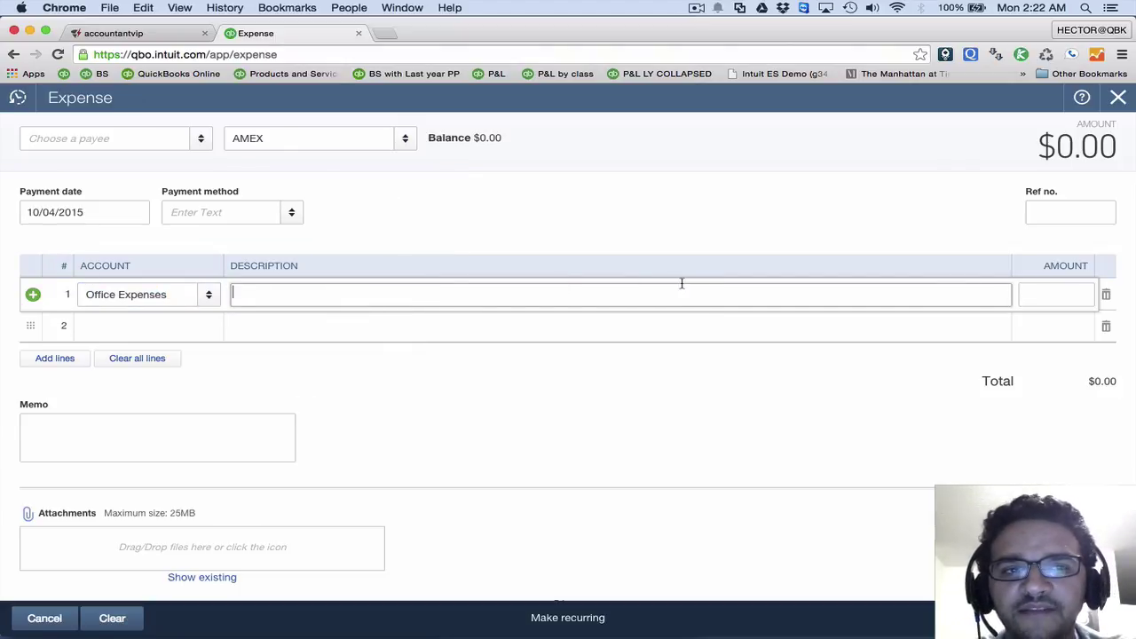
{"action": "left_click", "coordinate": [1091, 325]}
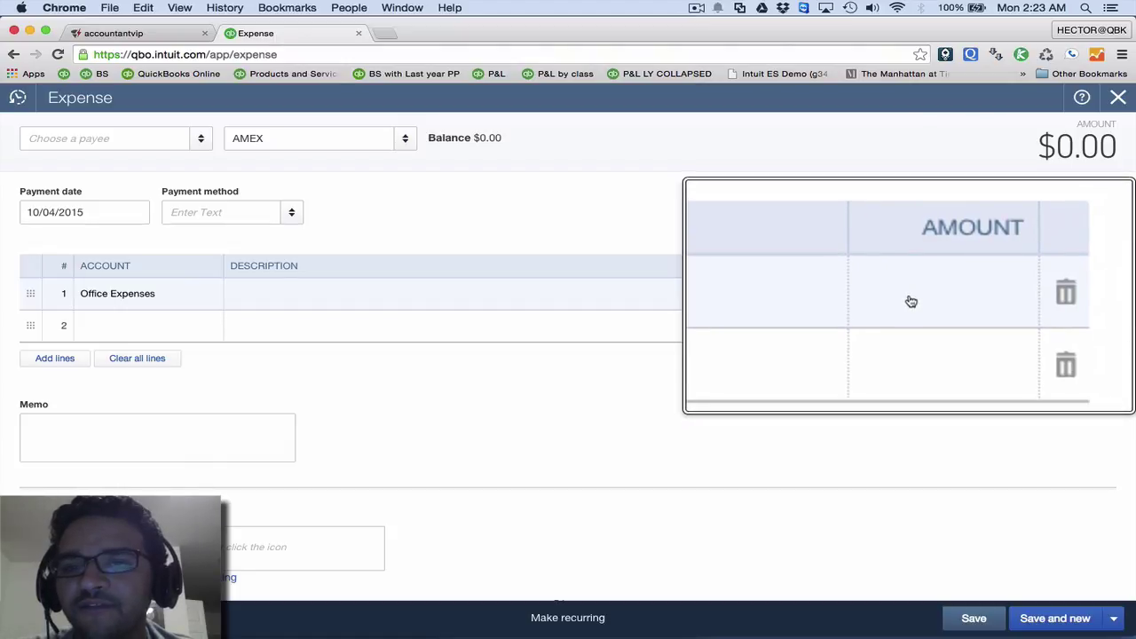
Discard the unfinished expense and go to the Expenses page of Company Settings
{"action": "left_click", "coordinate": [1118, 97]}
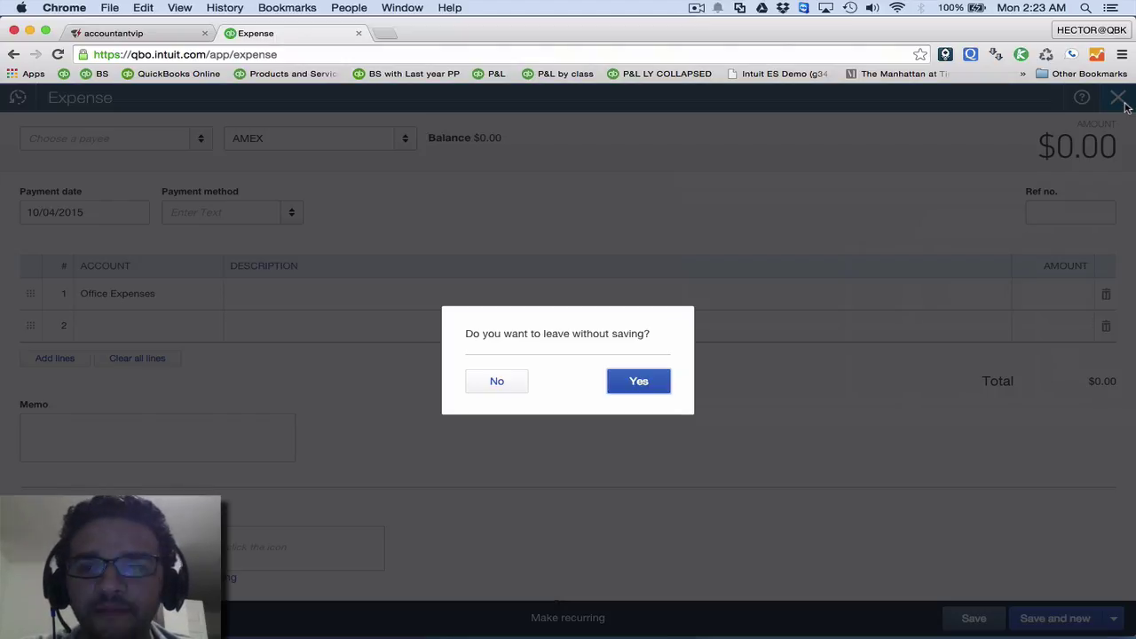
{"action": "left_click", "coordinate": [656, 380]}
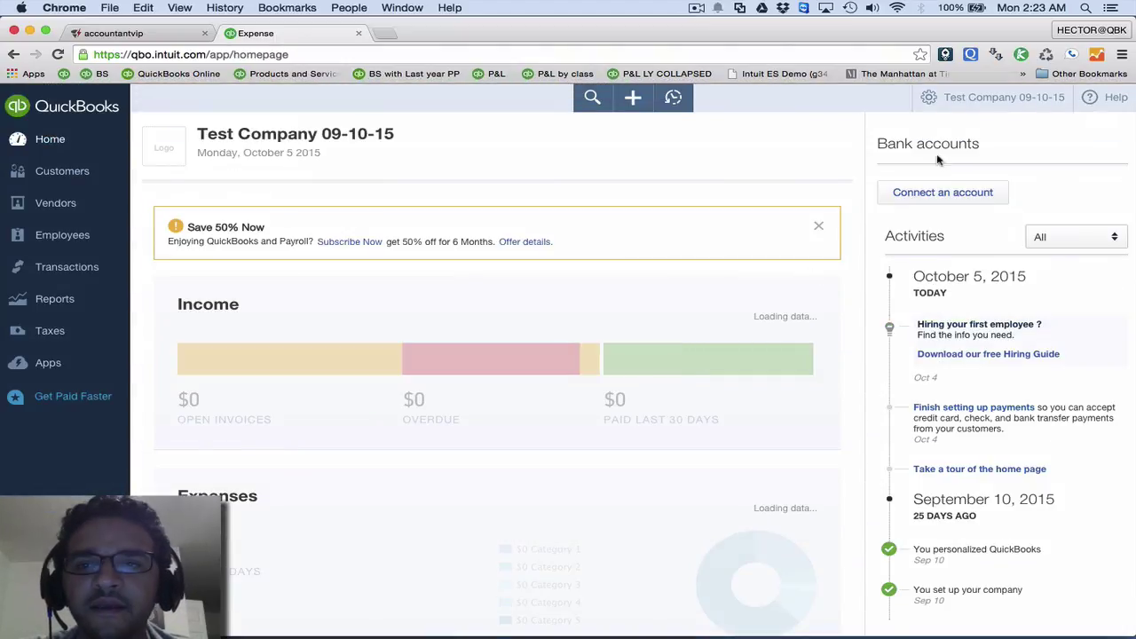
{"action": "left_click", "coordinate": [1003, 97]}
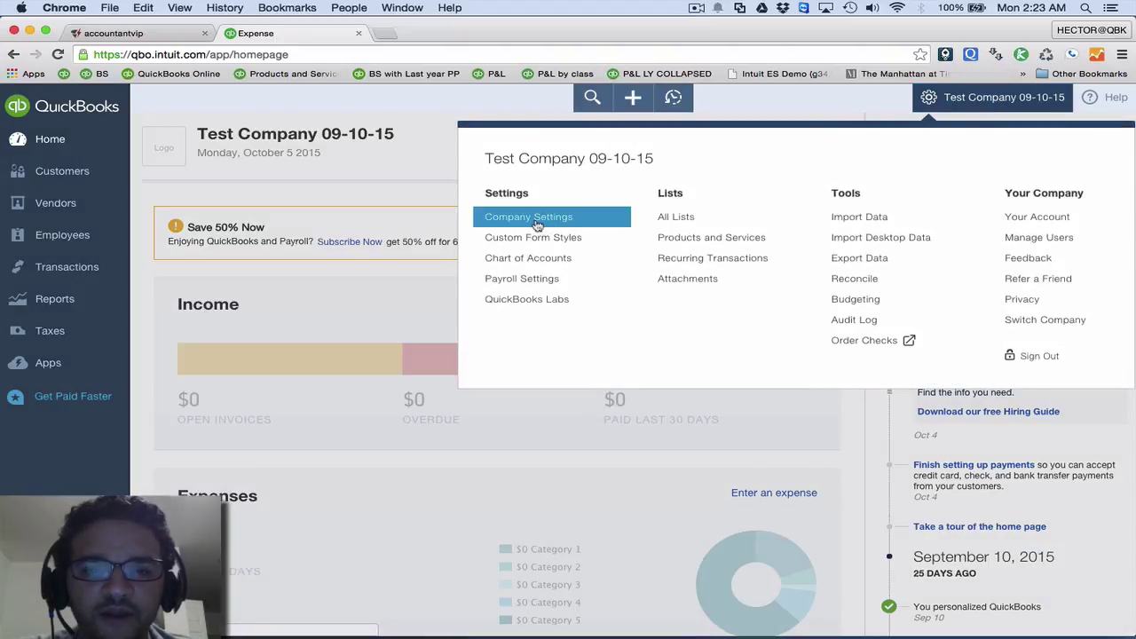
{"action": "left_click", "coordinate": [533, 221]}
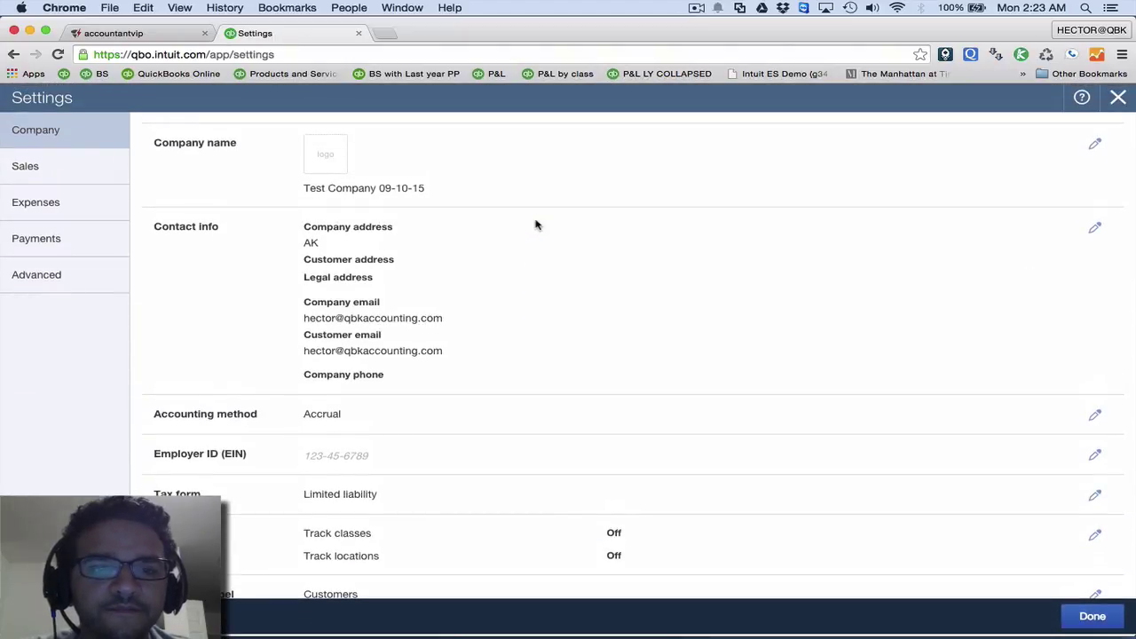
{"action": "left_click", "coordinate": [60, 211]}
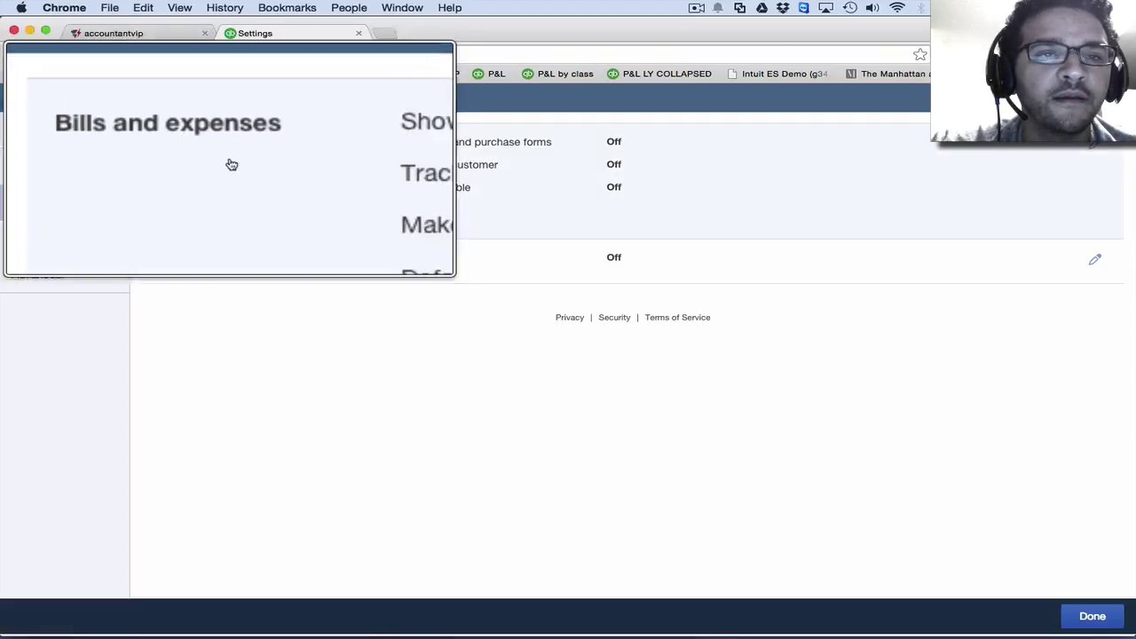
Make expenses and items billable to a single income account, tracking expenses by customer, and save
{"action": "left_click", "coordinate": [493, 166]}
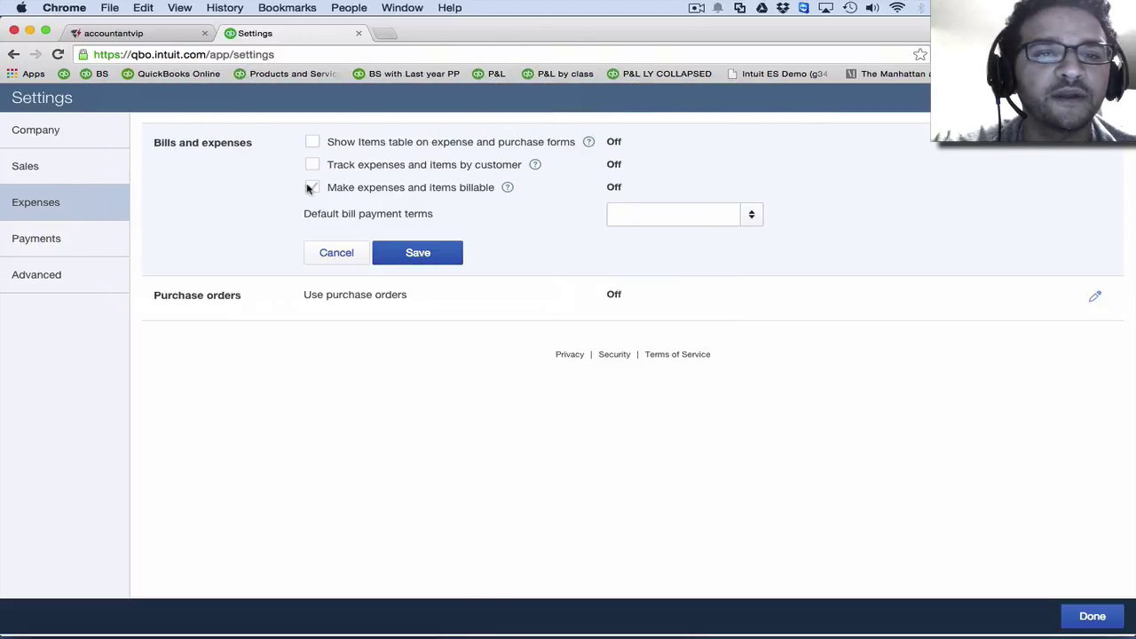
{"action": "left_click", "coordinate": [311, 188]}
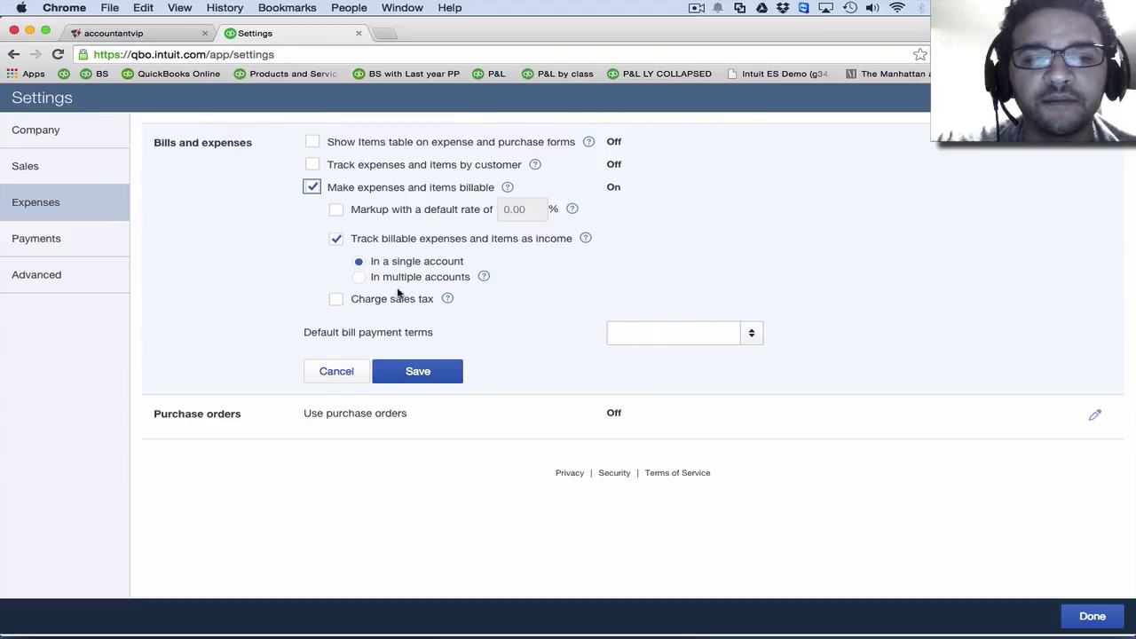
{"action": "left_click", "coordinate": [361, 278]}
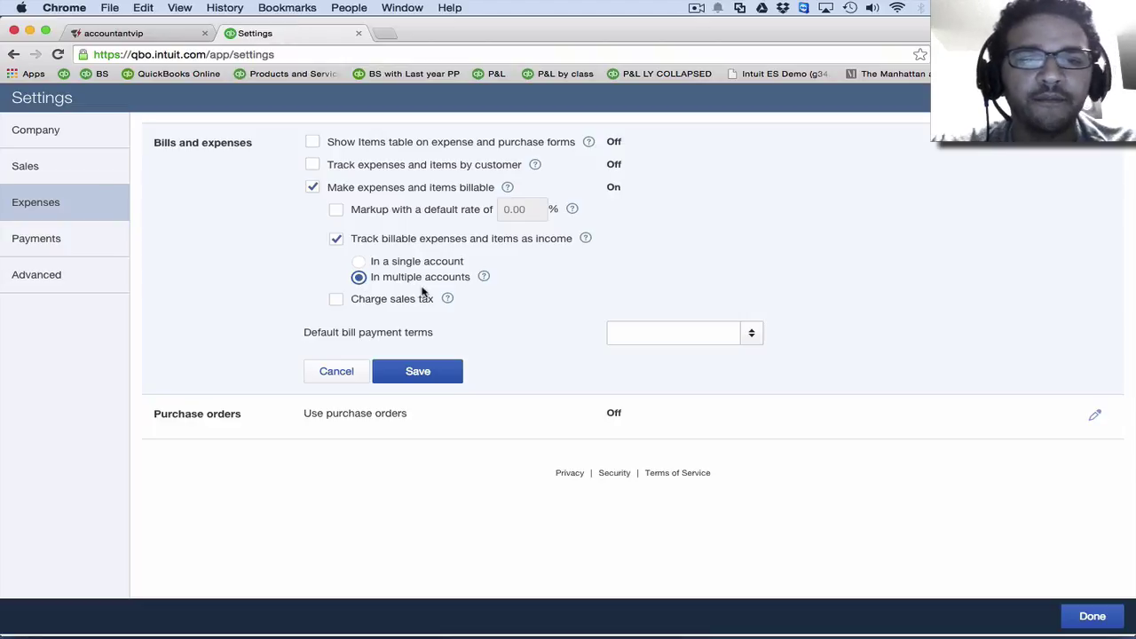
{"action": "left_click", "coordinate": [359, 261]}
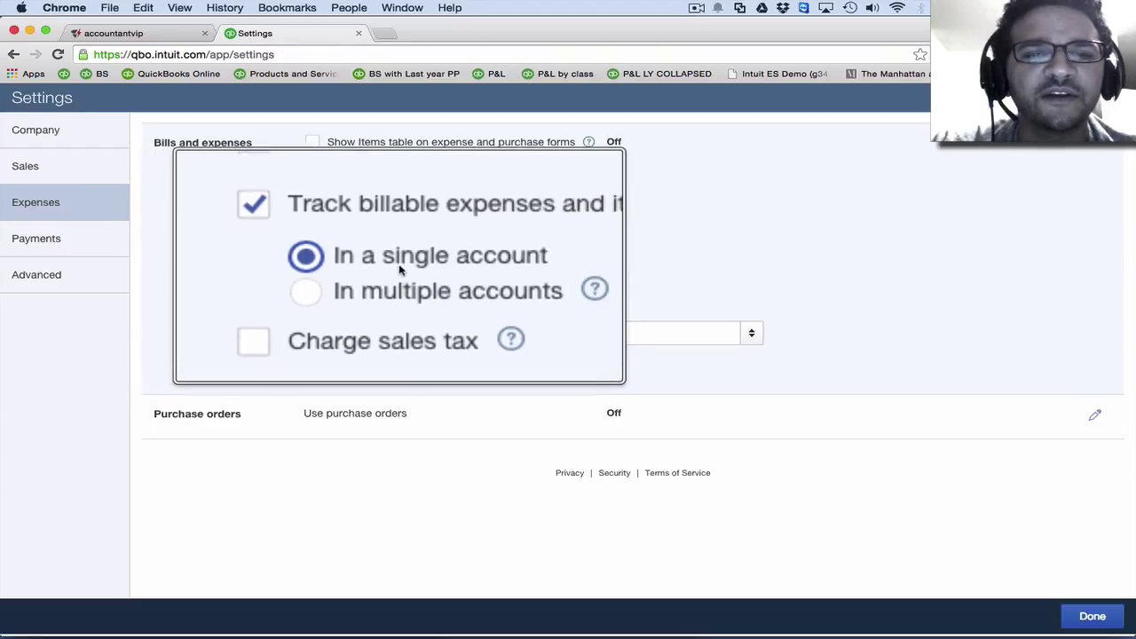
{"action": "left_click", "coordinate": [417, 371]}
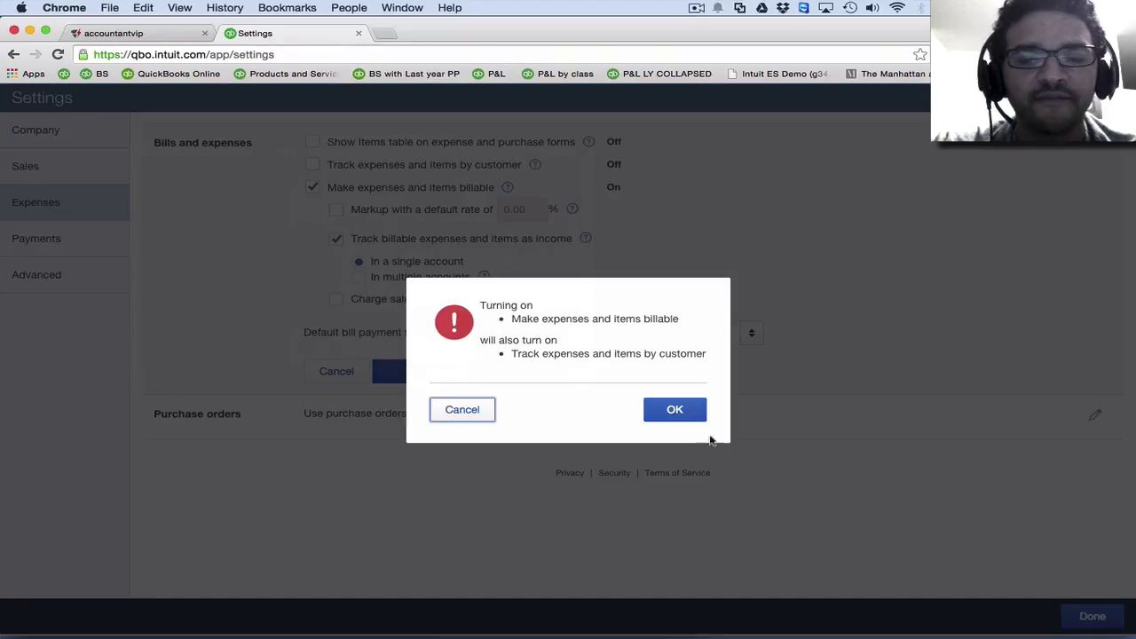
{"action": "left_click", "coordinate": [674, 409]}
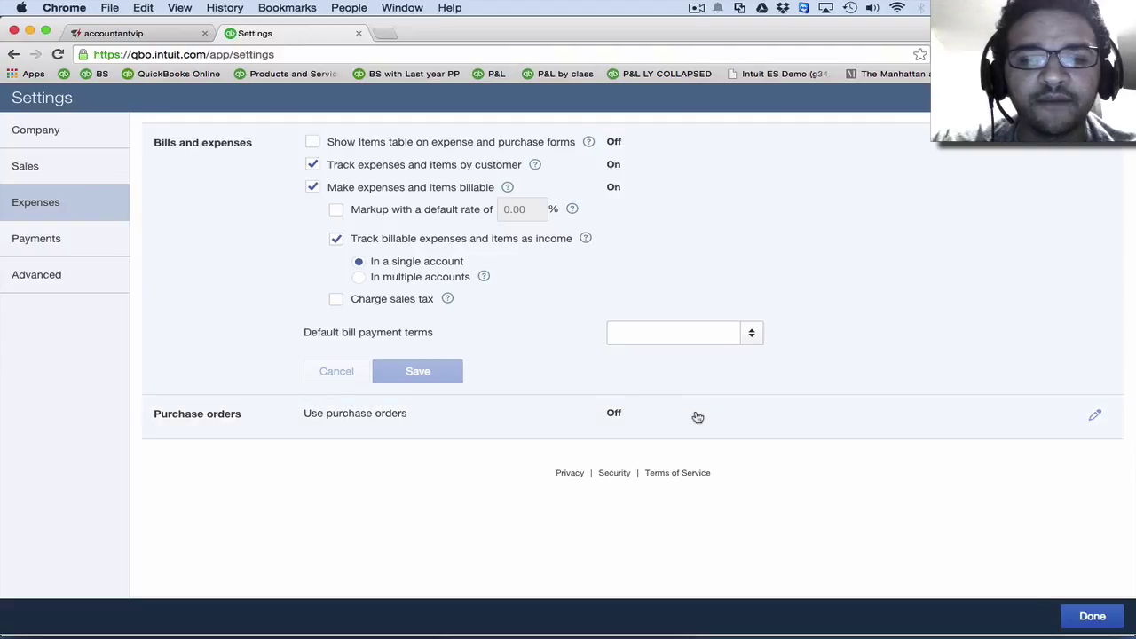
{"action": "left_click", "coordinate": [1099, 619]}
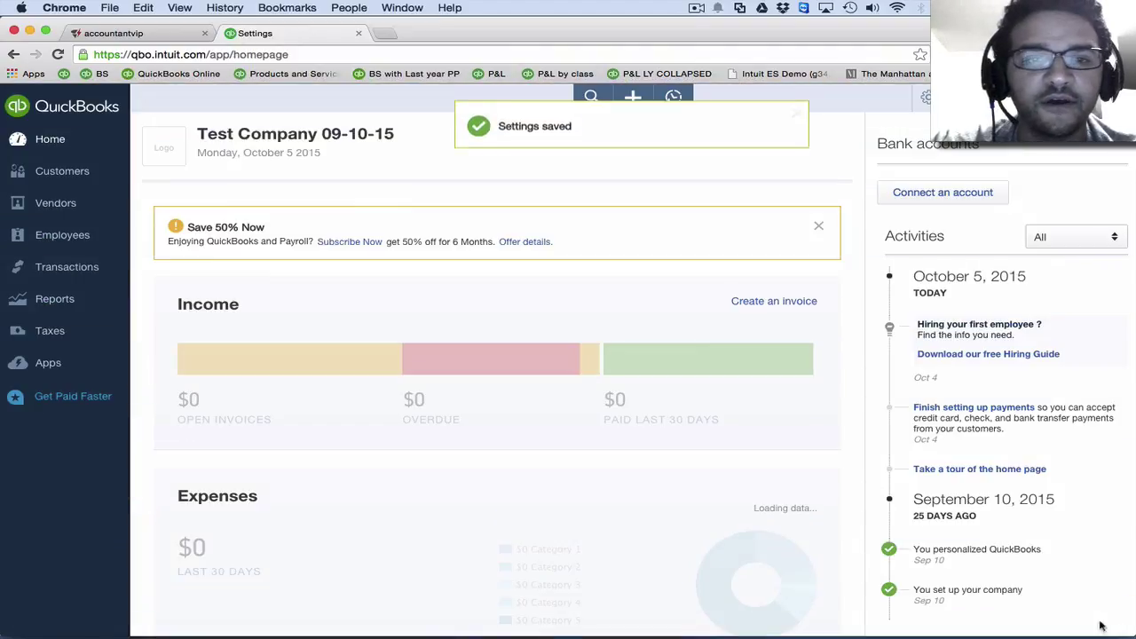
Start a new expense with LOWES as payee, paid from AMEX
{"action": "left_click", "coordinate": [633, 99]}
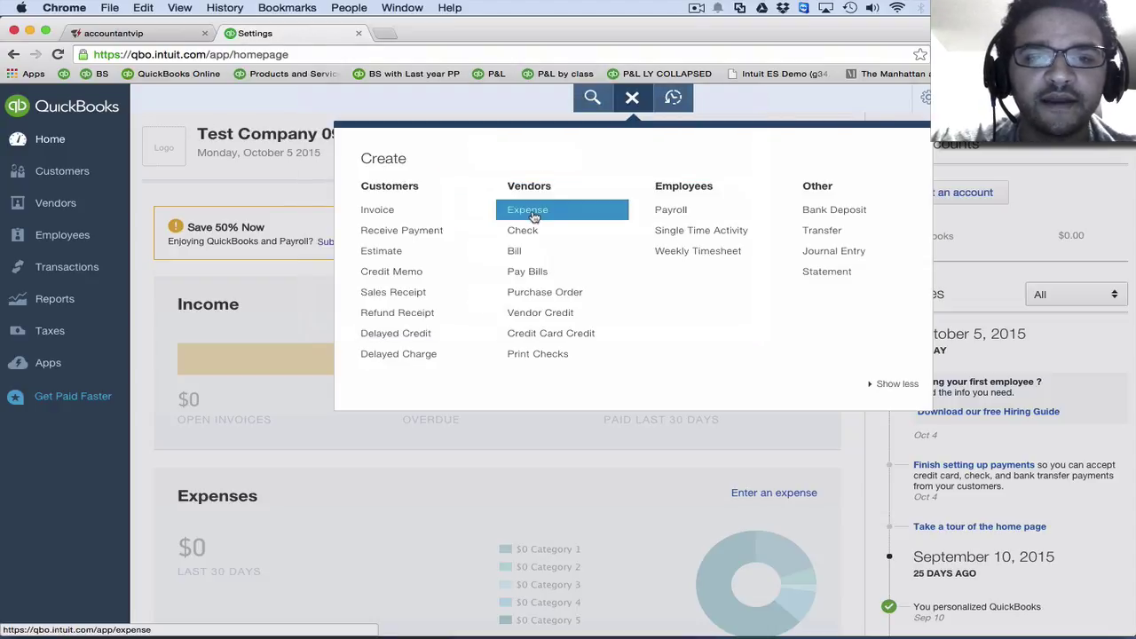
{"action": "left_click", "coordinate": [534, 215]}
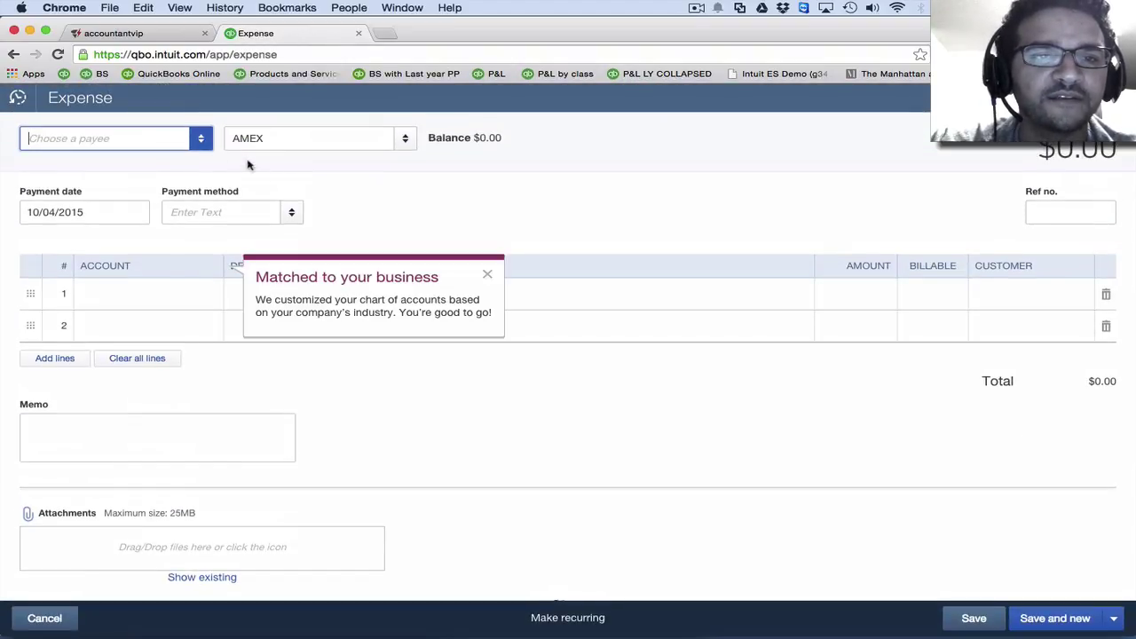
{"action": "left_click", "coordinate": [201, 139]}
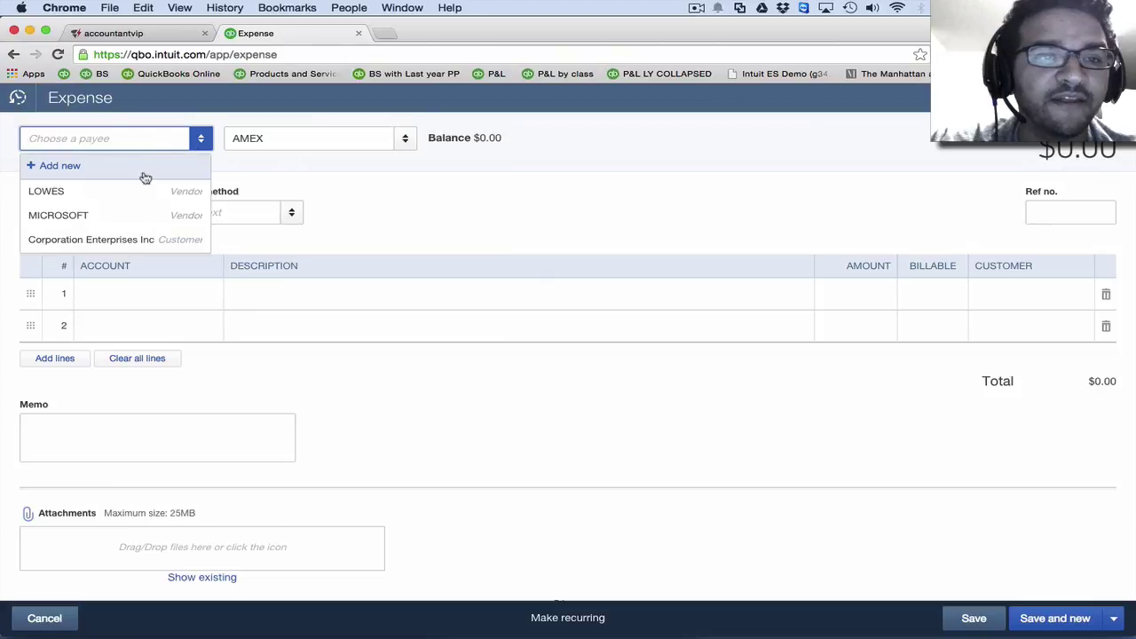
{"action": "left_click", "coordinate": [107, 197]}
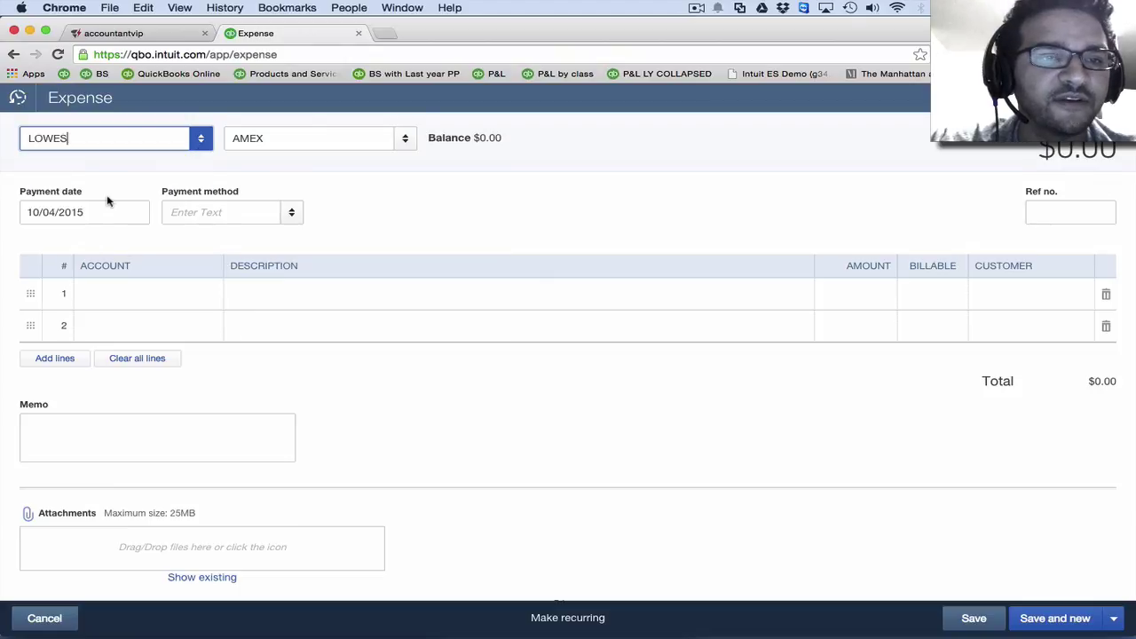
{"action": "left_click", "coordinate": [406, 142]}
{"action": "left_click", "coordinate": [405, 144]}
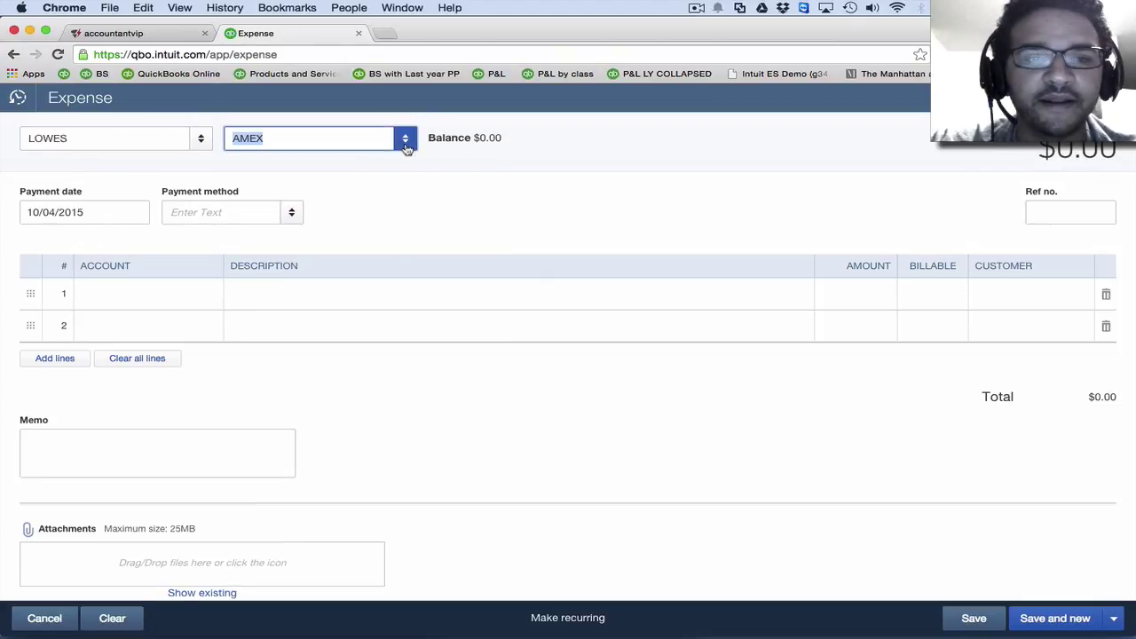
Fill line 1 with Office Expenses, 143, 'additional materials', billable to Corporation Enterprises Inc
{"action": "left_click", "coordinate": [132, 295]}
{"action": "type", "text": "Office Expenses"}
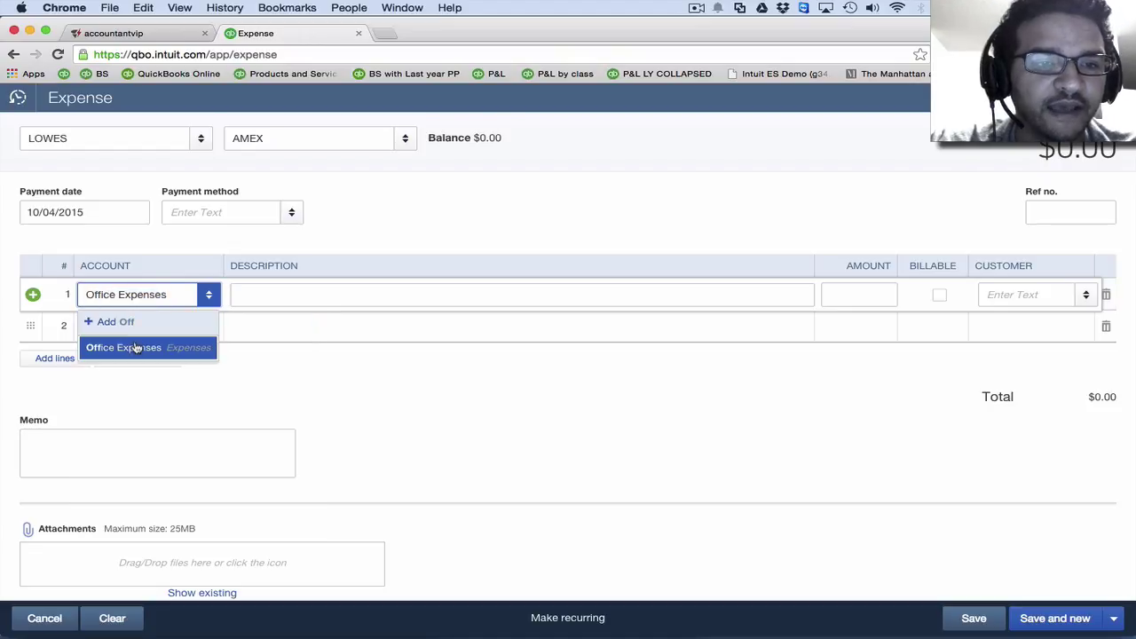
{"action": "left_click", "coordinate": [139, 345]}
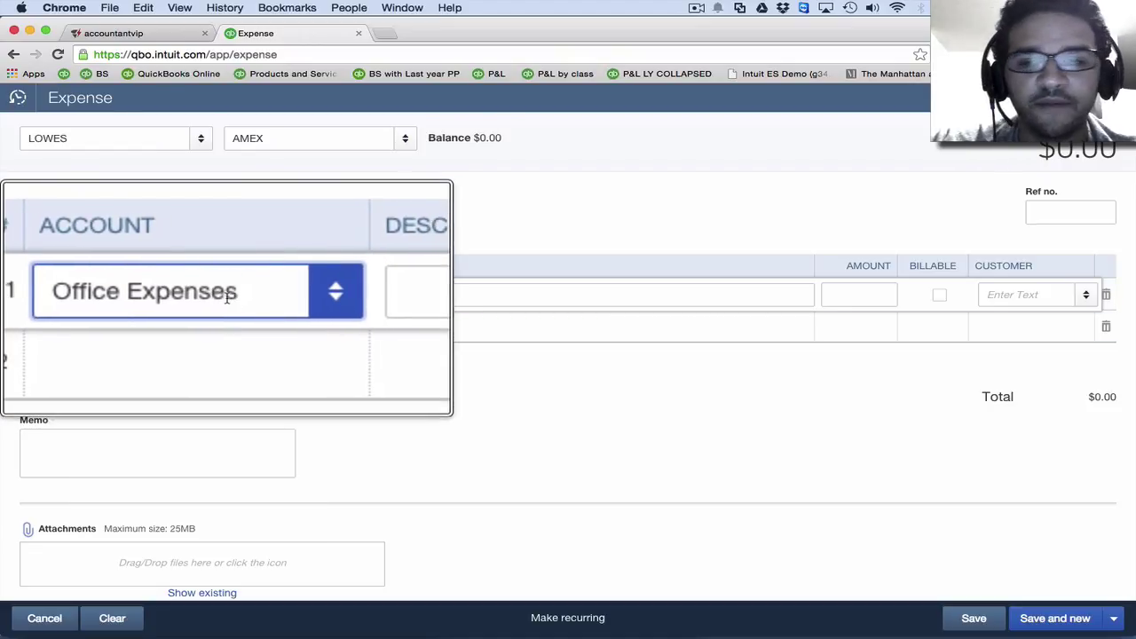
{"action": "left_click", "coordinate": [841, 295]}
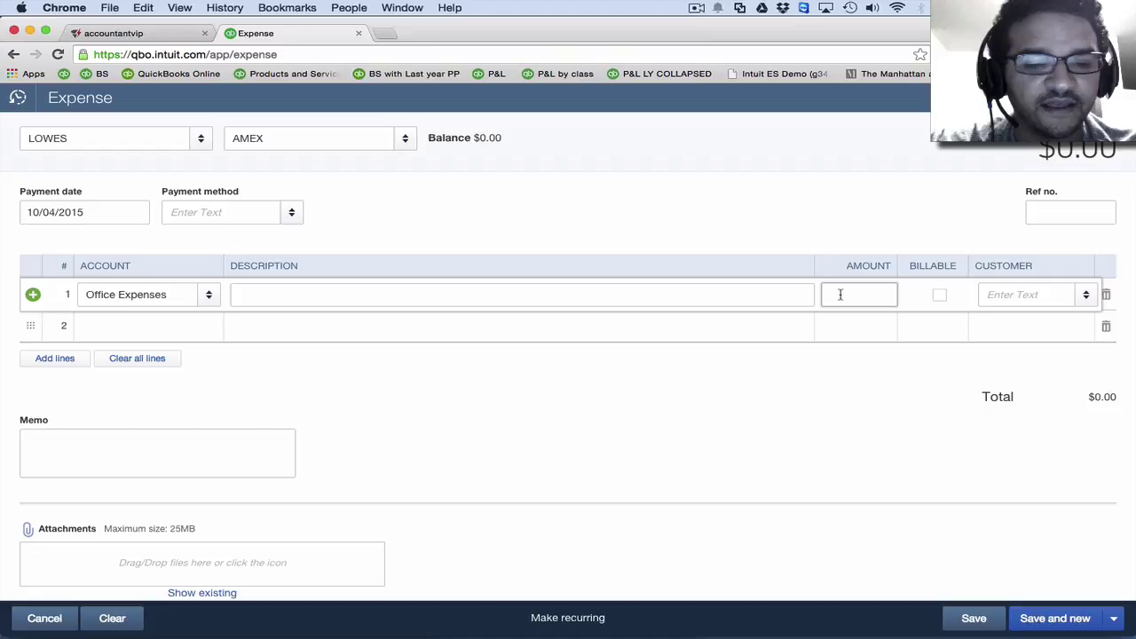
{"action": "type", "text": "143"}
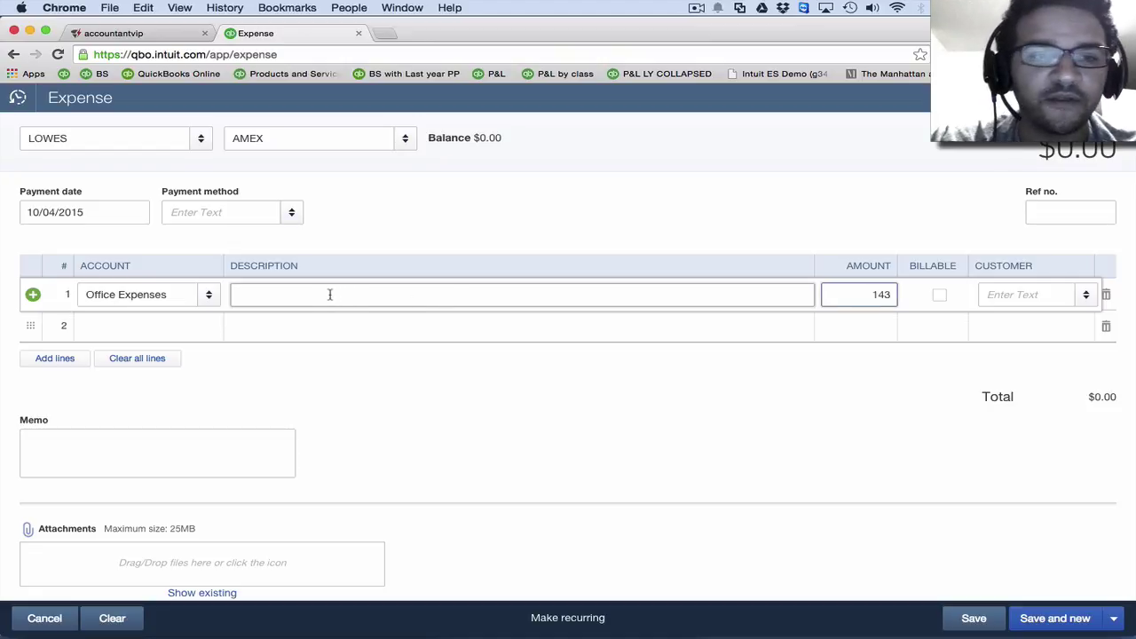
{"action": "left_click", "coordinate": [327, 295]}
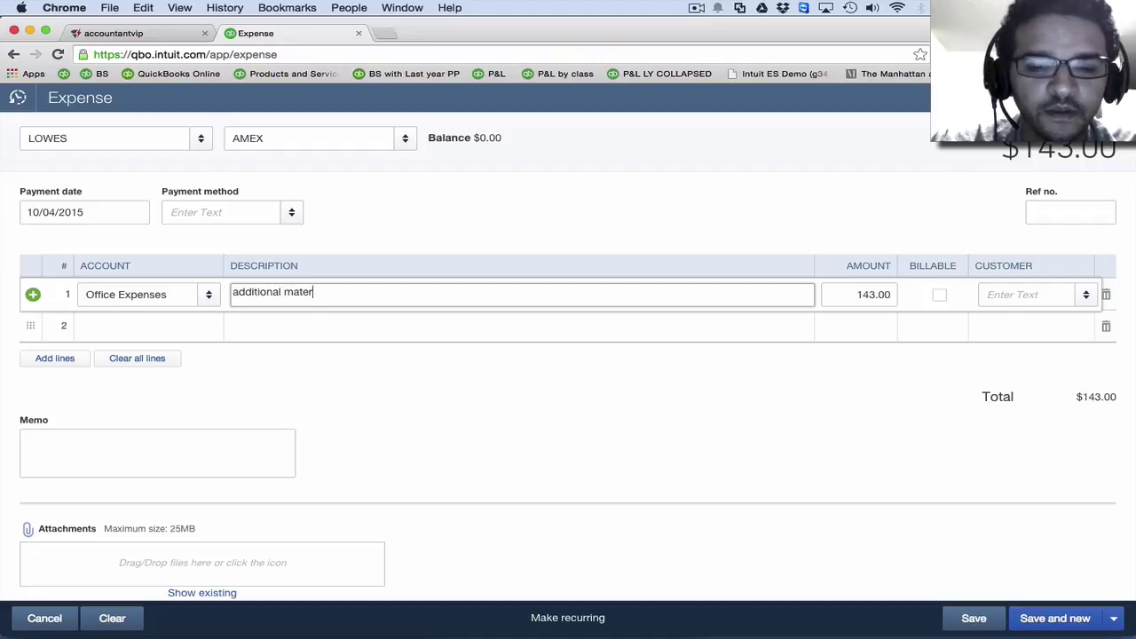
{"action": "type", "text": "additional materials"}
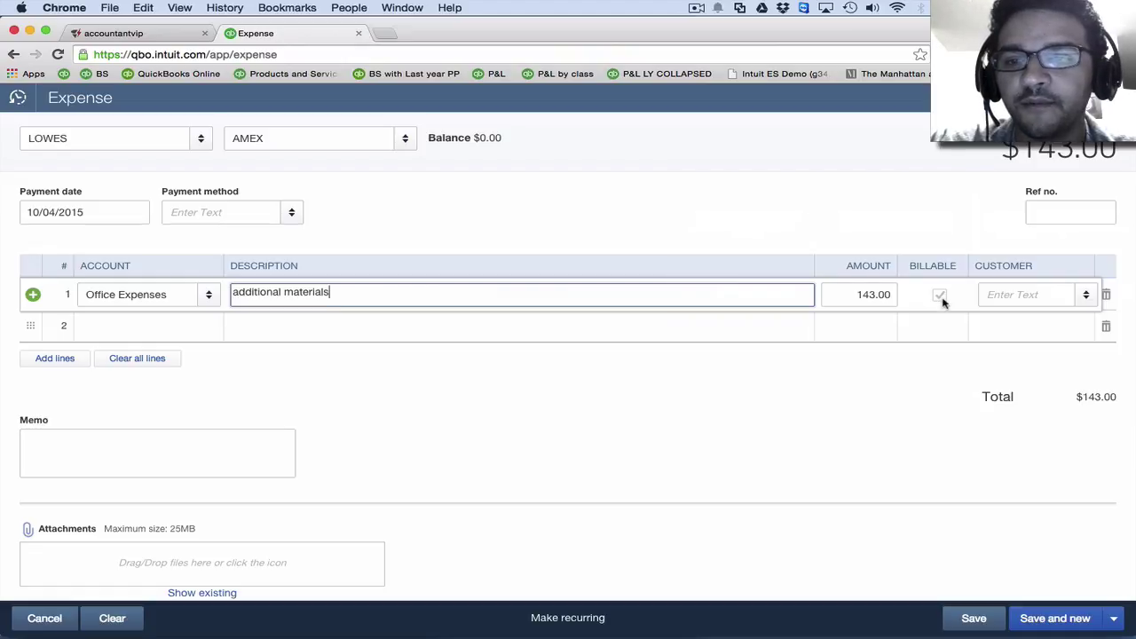
{"action": "left_click", "coordinate": [941, 297]}
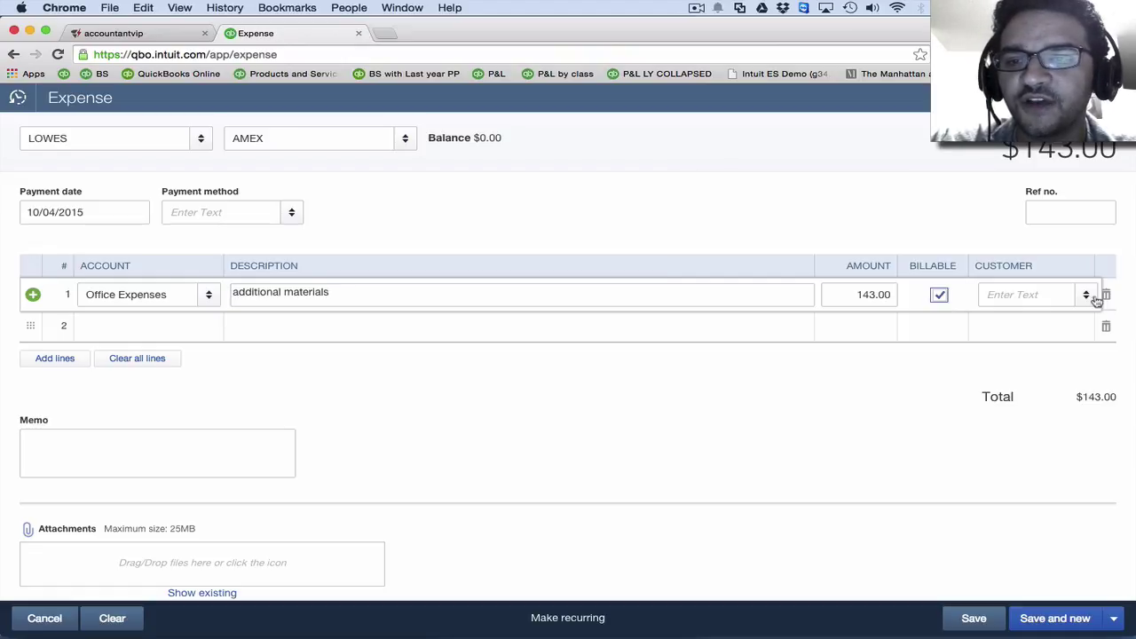
{"action": "left_click", "coordinate": [1092, 298]}
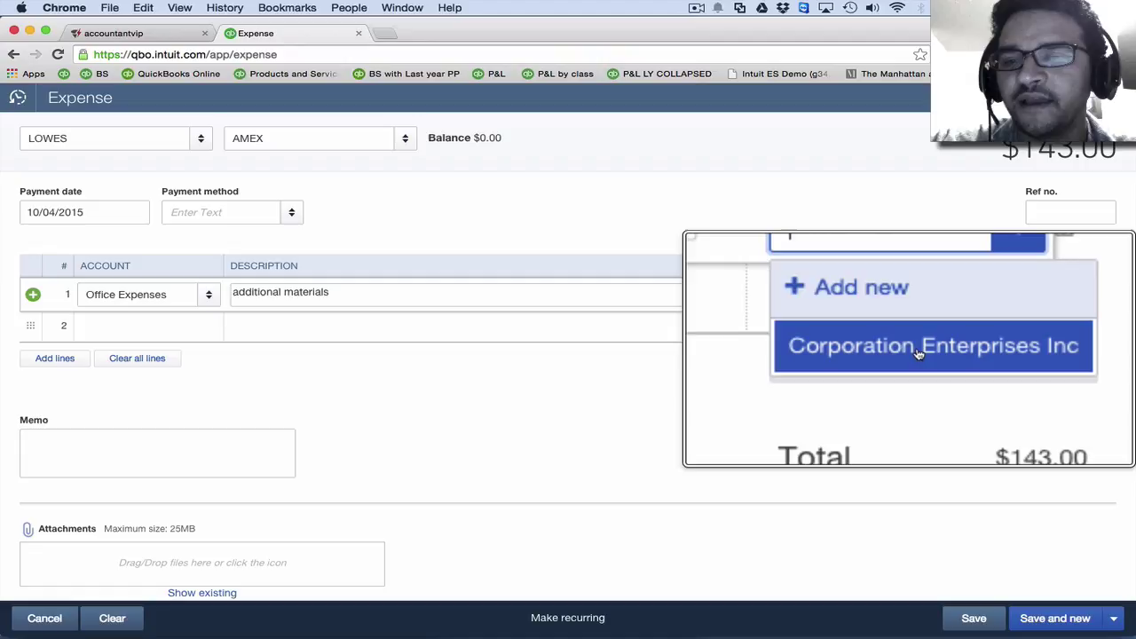
{"action": "left_click", "coordinate": [1045, 349]}
{"action": "scroll", "coordinate": [396, 435], "scroll_direction": "down", "scroll_amount": 3}
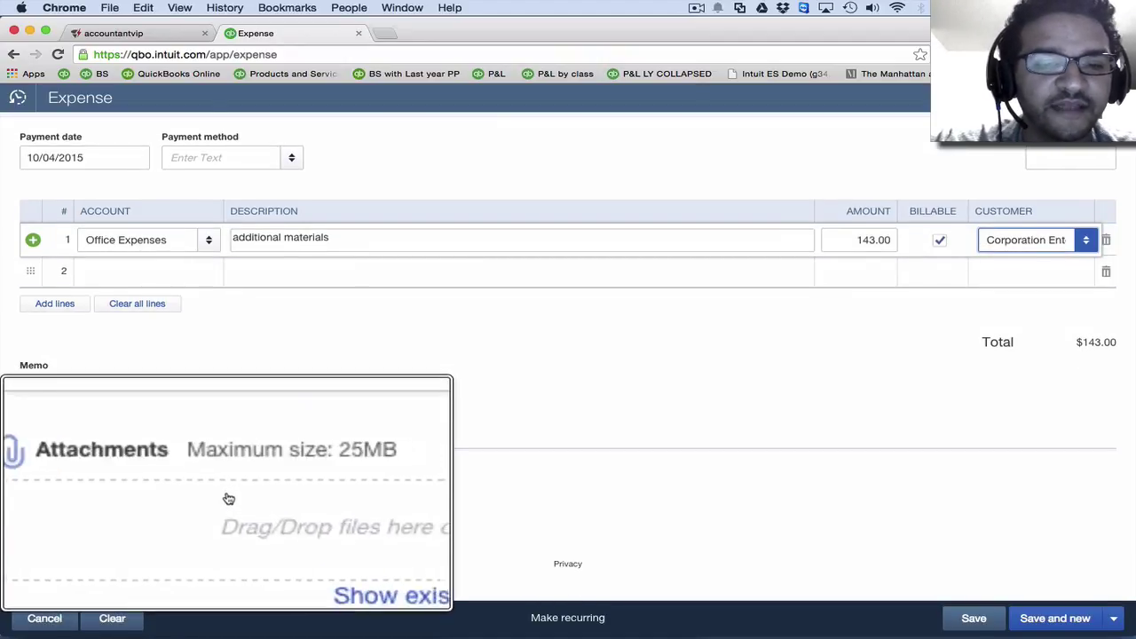
{"action": "left_click_drag", "start_coordinate": [1133, 370], "coordinate": [1025, 371]}
{"action": "double_click", "coordinate": [1072, 590]}
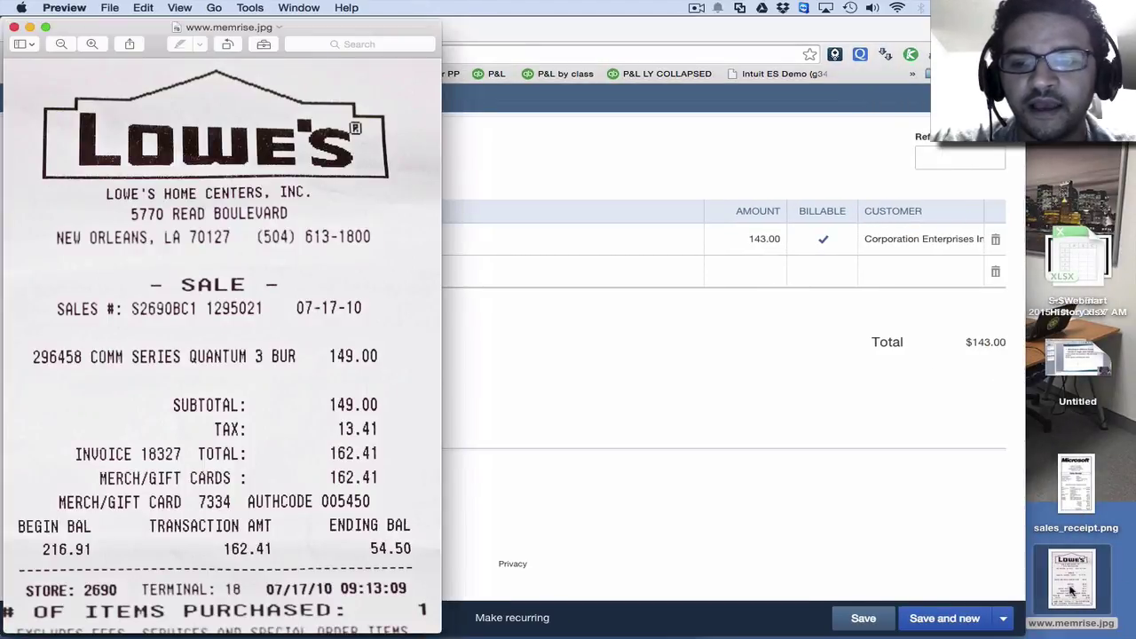
{"action": "left_click_drag", "start_coordinate": [297, 41], "coordinate": [783, 40]}
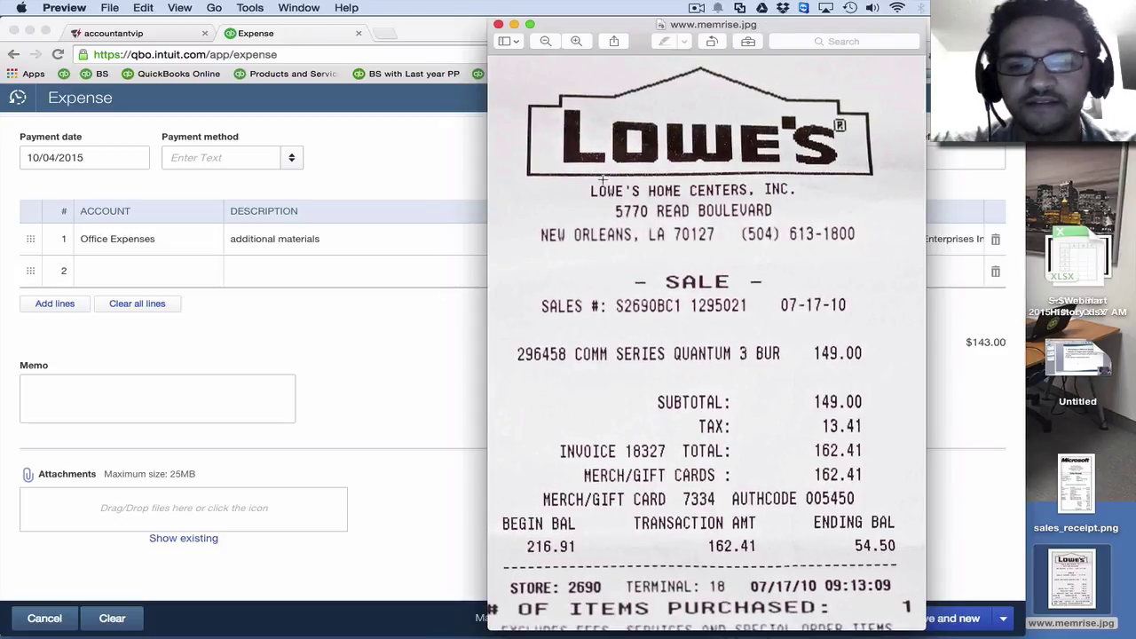
{"action": "left_click", "coordinate": [499, 25]}
{"action": "left_click_drag", "start_coordinate": [1062, 563], "coordinate": [106, 507]}
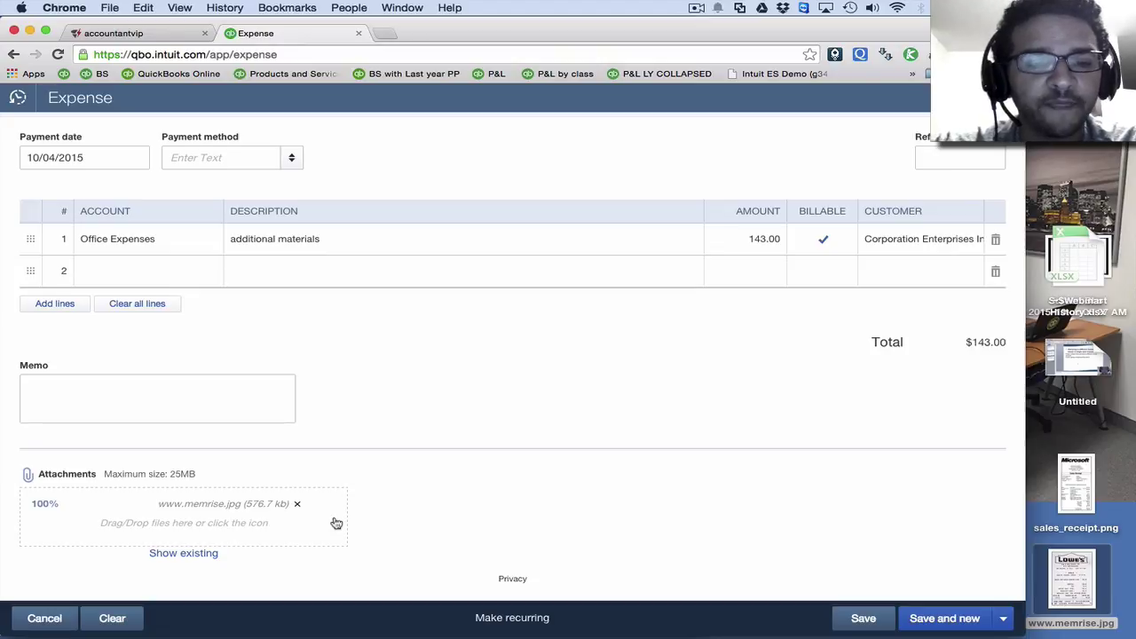
Save the expense past the upload warning and start a new blank one
{"action": "left_click", "coordinate": [950, 619]}
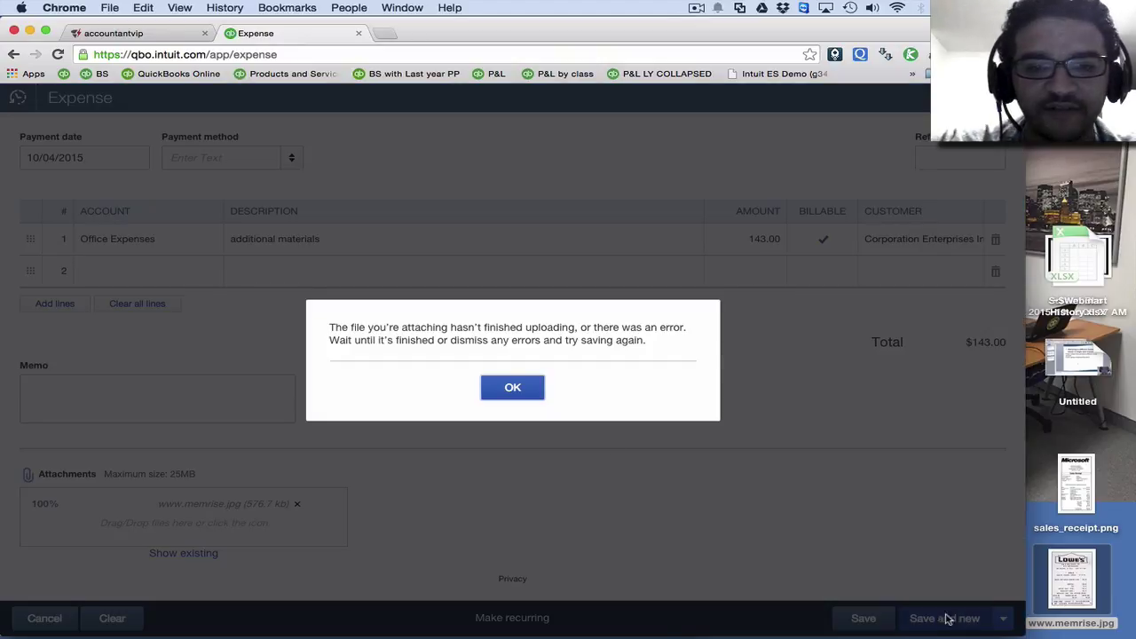
{"action": "left_click", "coordinate": [515, 388]}
{"action": "left_click", "coordinate": [944, 619]}
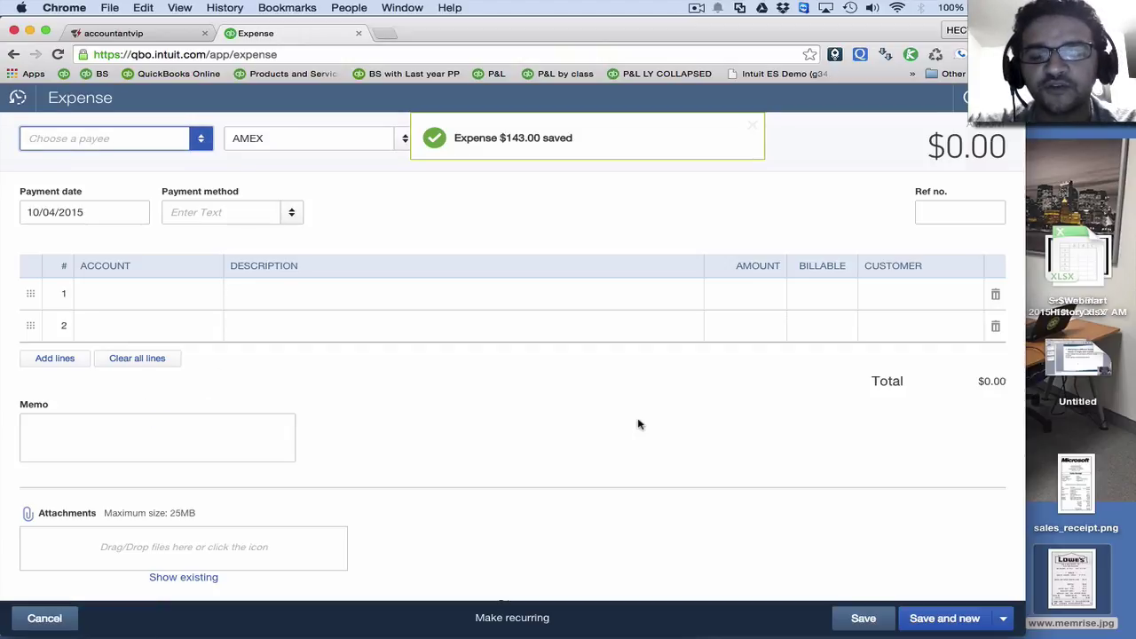
View the Microsoft sales receipt image, then return to the QuickBooks home page
{"action": "double_click", "coordinate": [1076, 483]}
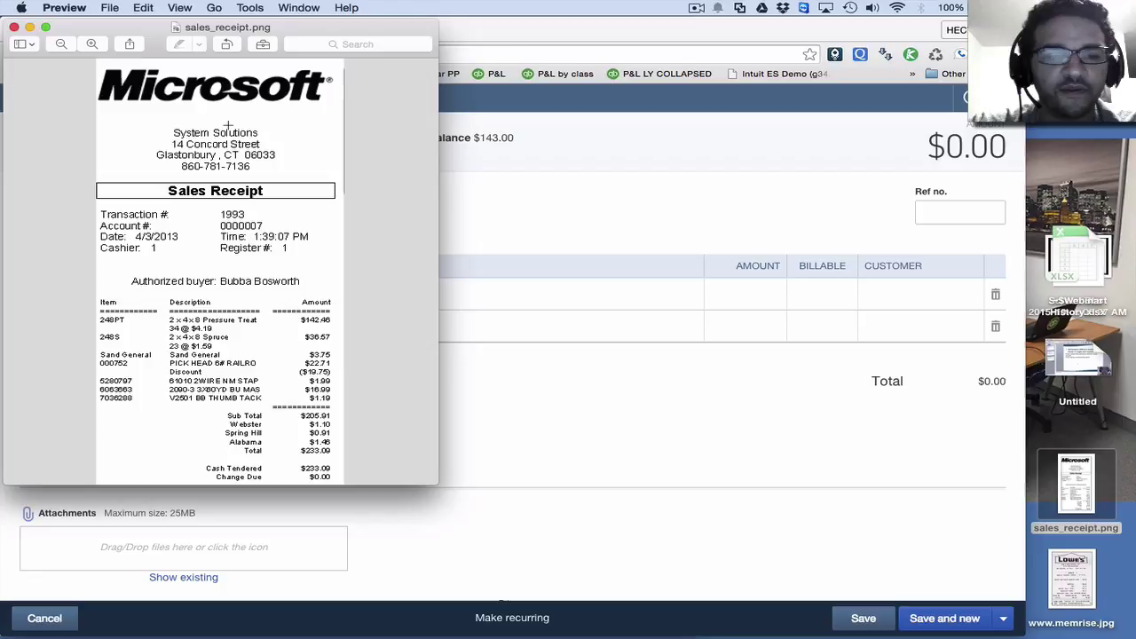
{"action": "left_click", "coordinate": [14, 27]}
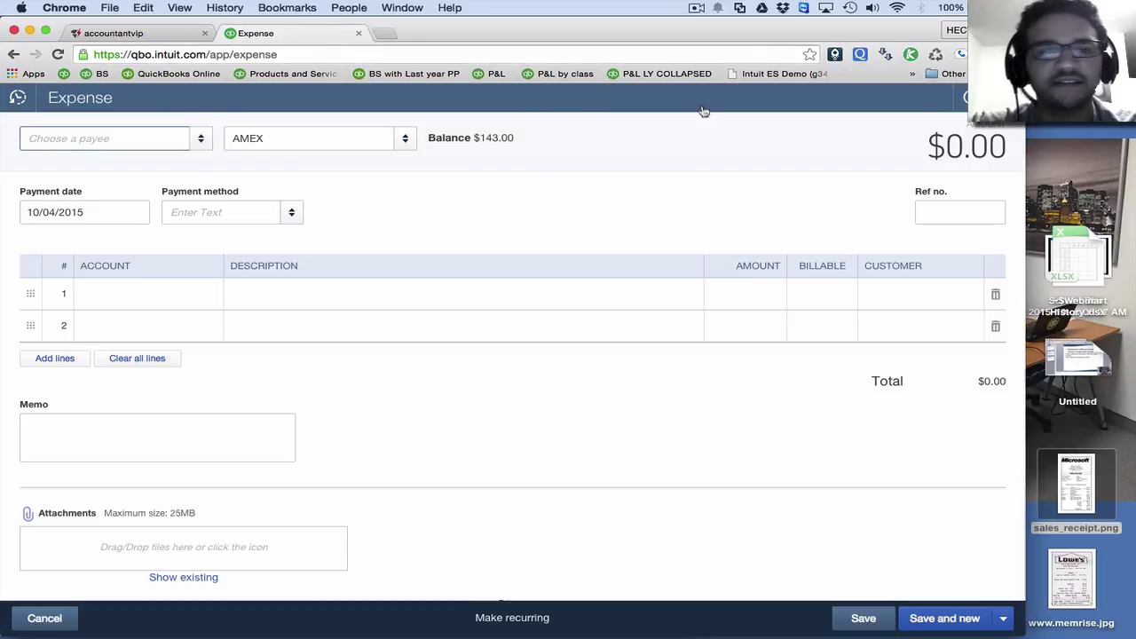
{"action": "left_click", "coordinate": [533, 112]}
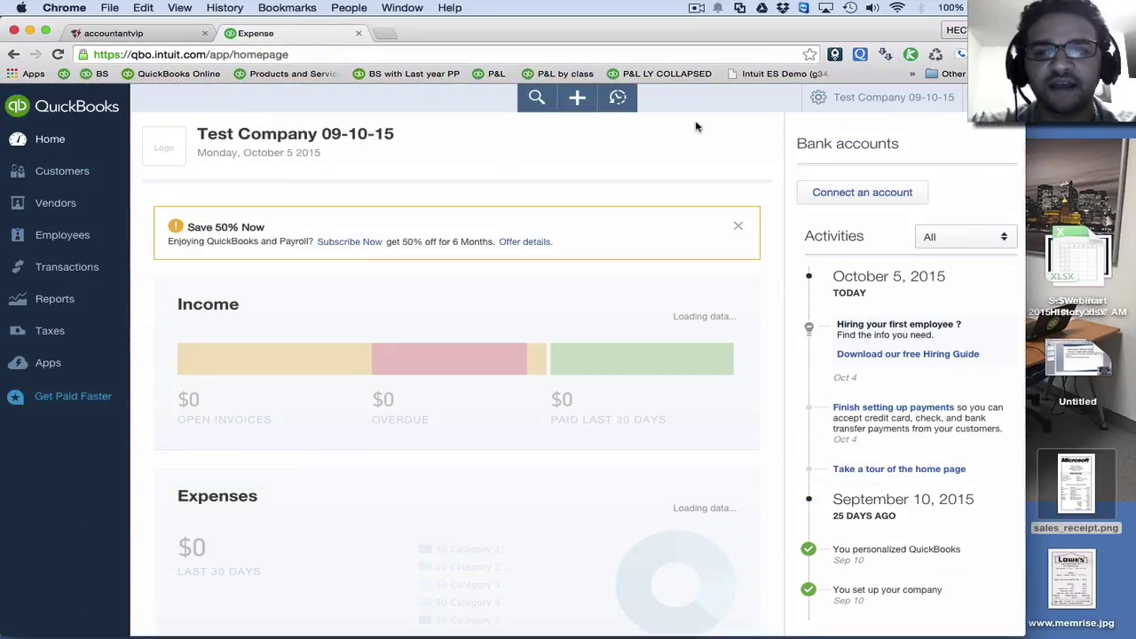
Start a new check payable to MICROSOFT and show its bank account choices
{"action": "left_click", "coordinate": [578, 98]}
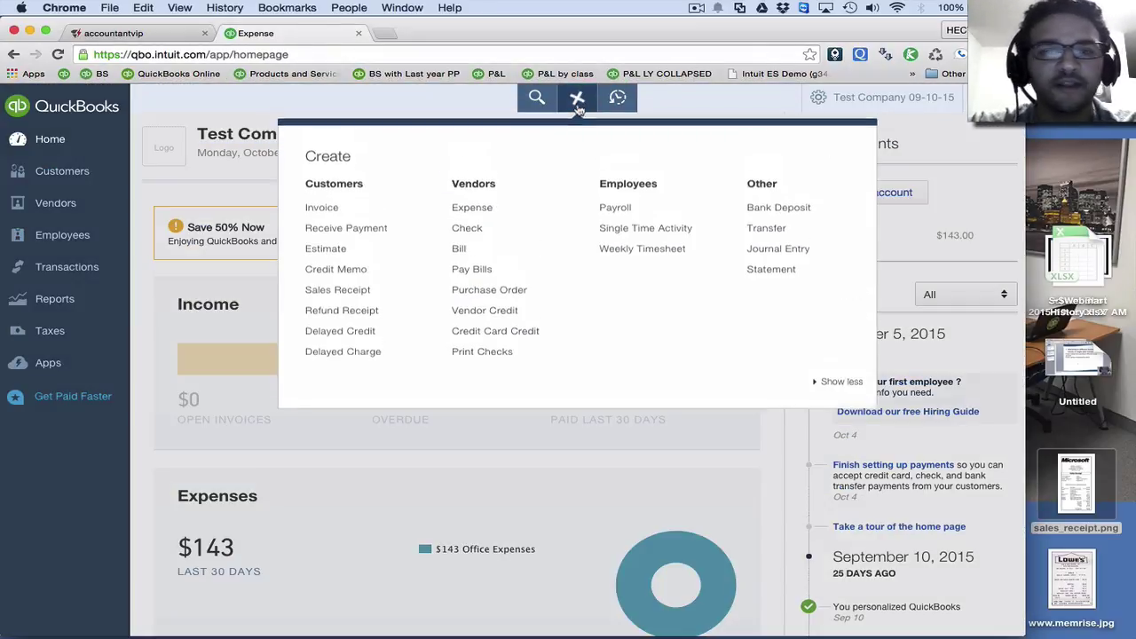
{"action": "left_click", "coordinate": [463, 232]}
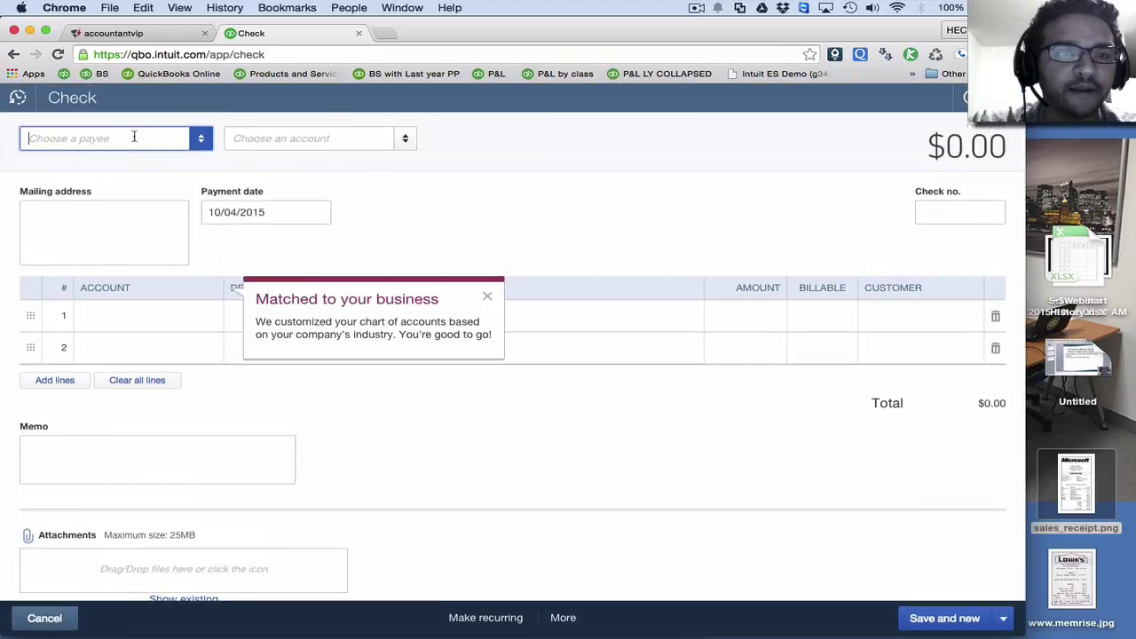
{"action": "type", "text": "M"}
{"action": "left_click", "coordinate": [140, 187]}
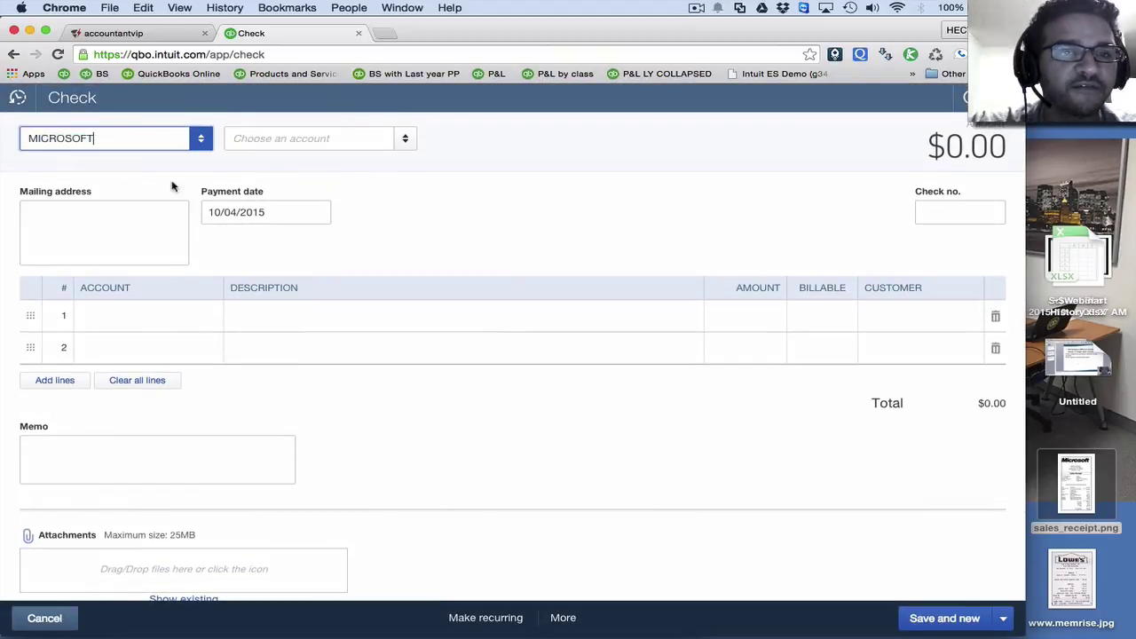
{"action": "left_click", "coordinate": [399, 144]}
Add a Cash on hand bank account for the check and charge line 1 to Office Expenses
{"action": "left_click", "coordinate": [310, 169]}
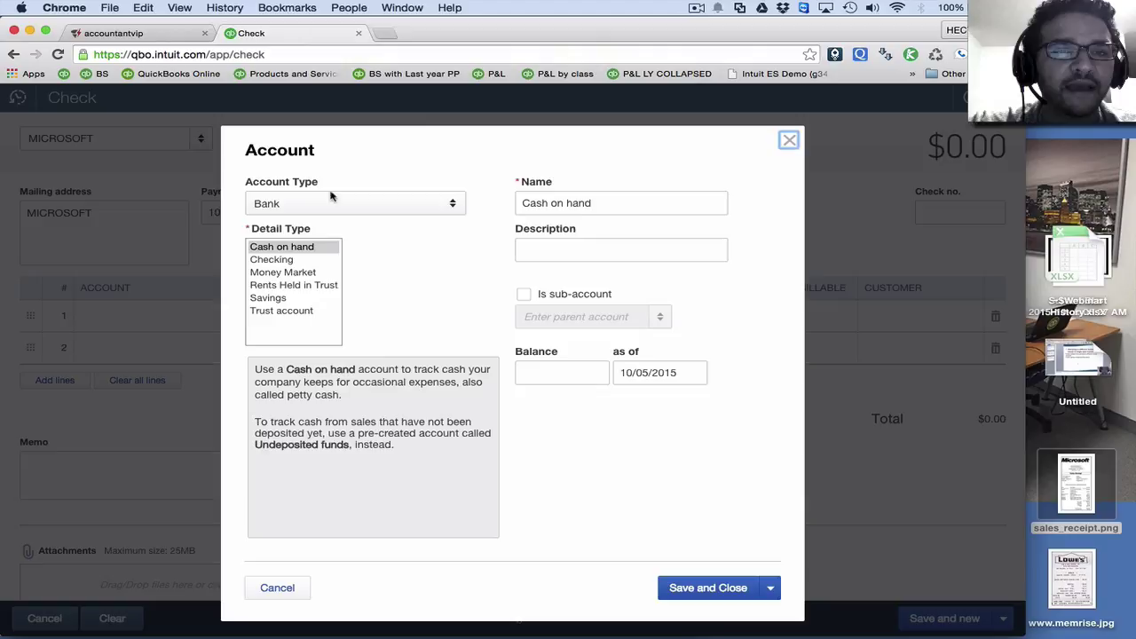
{"action": "left_click", "coordinate": [724, 597]}
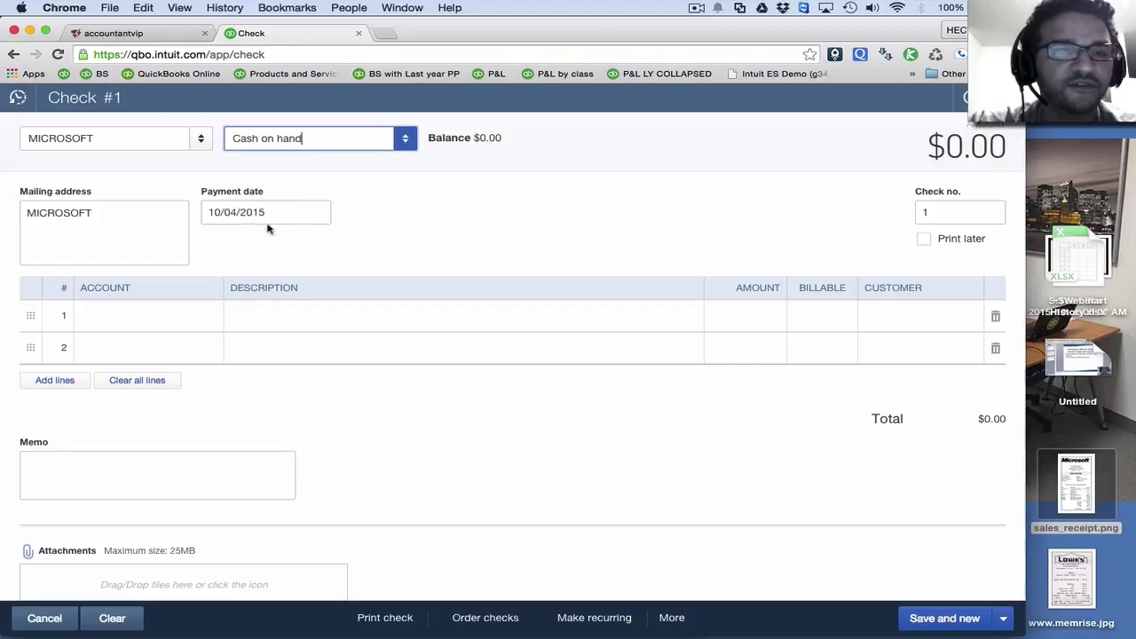
{"action": "left_click", "coordinate": [159, 316]}
{"action": "type", "text": "of"}
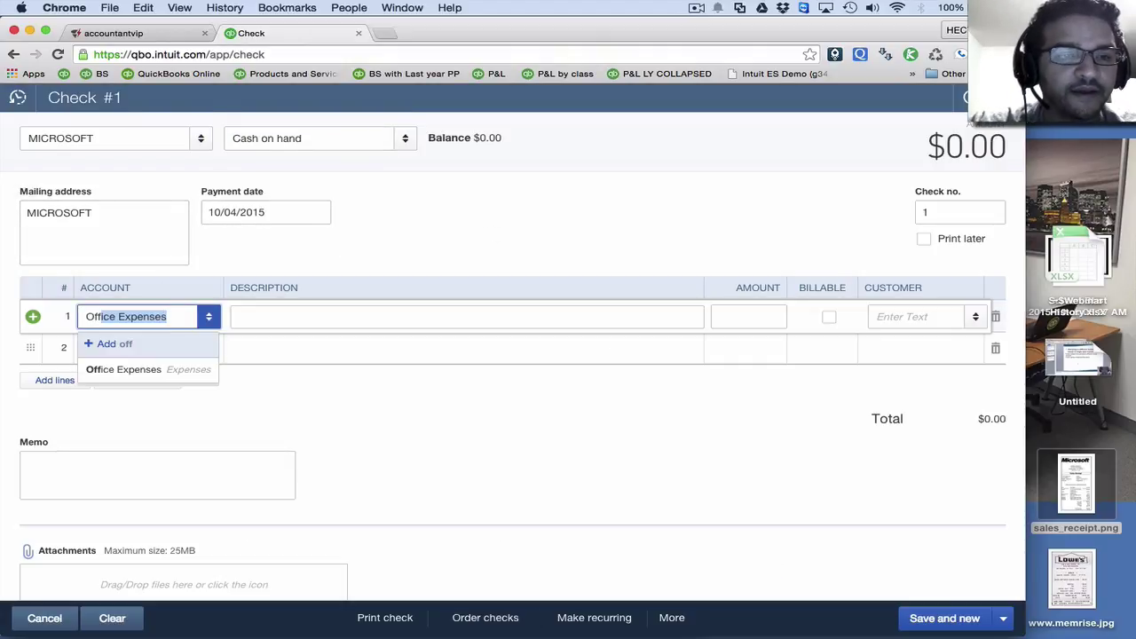
{"action": "left_click", "coordinate": [160, 368]}
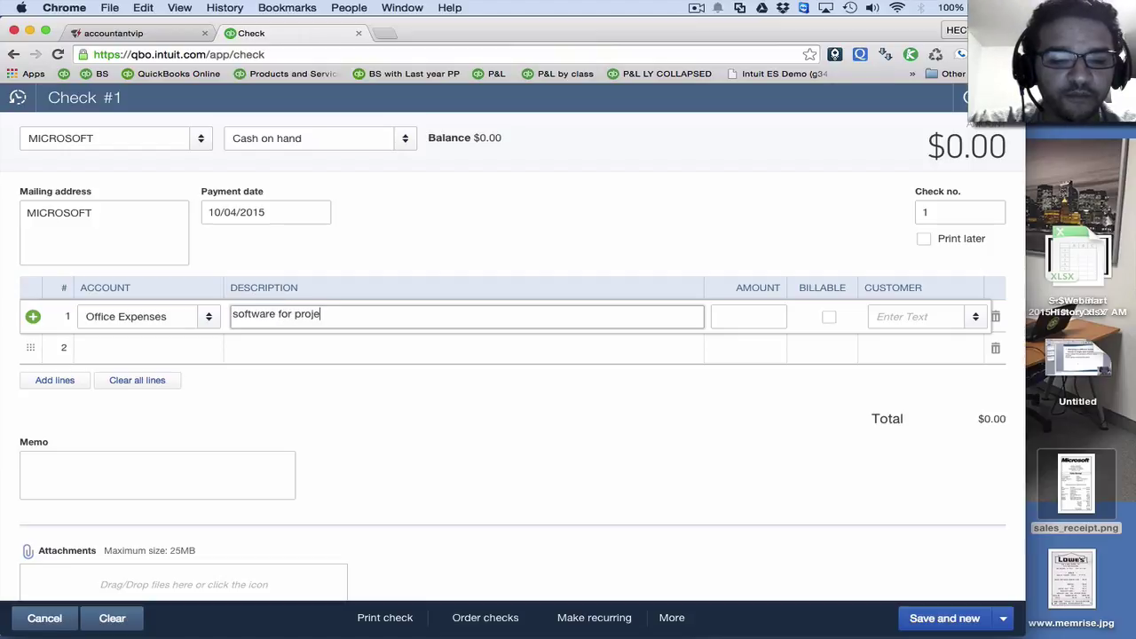
Confirm line 1's 240.00 amount and make it billable to Corporation Enterprises Inc
{"action": "left_click", "coordinate": [761, 325]}
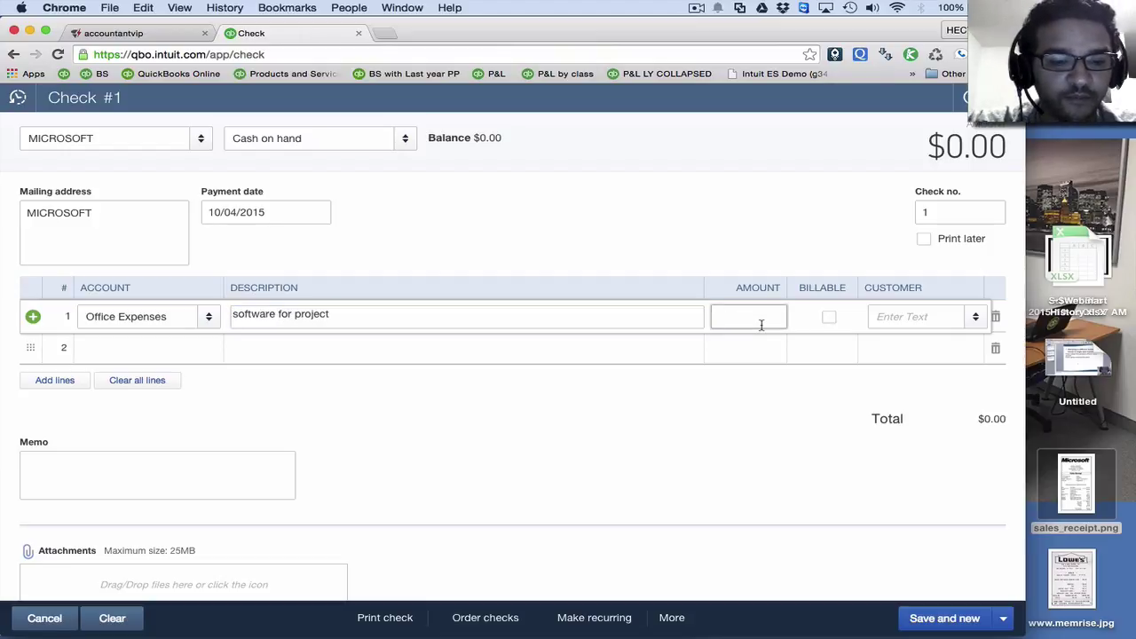
{"action": "key", "text": "Tab"}
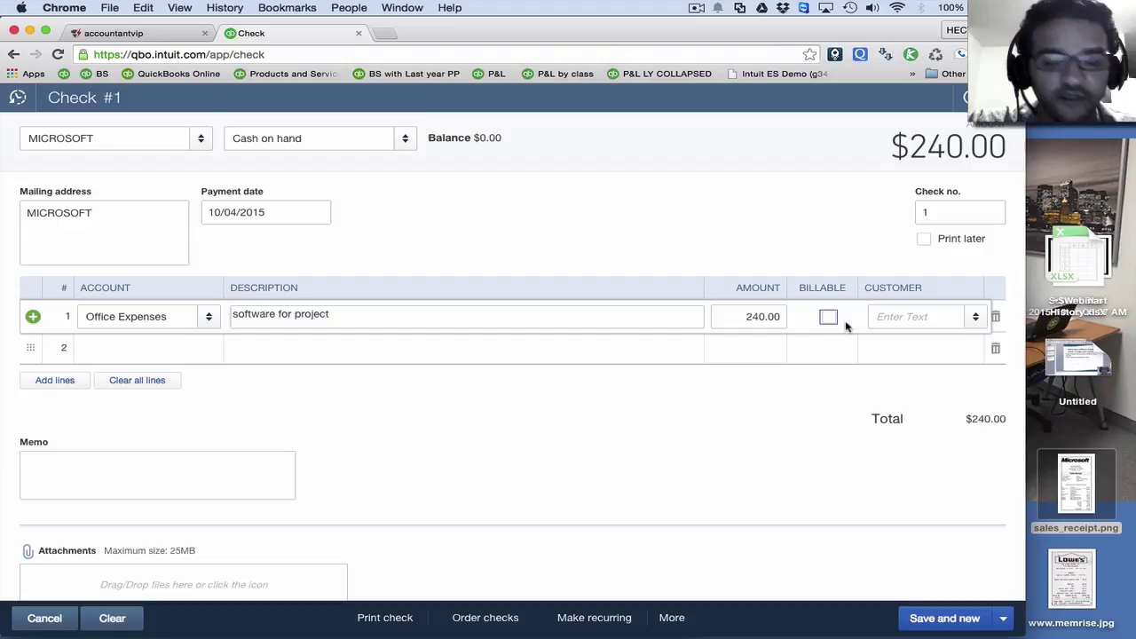
{"action": "left_click", "coordinate": [830, 318]}
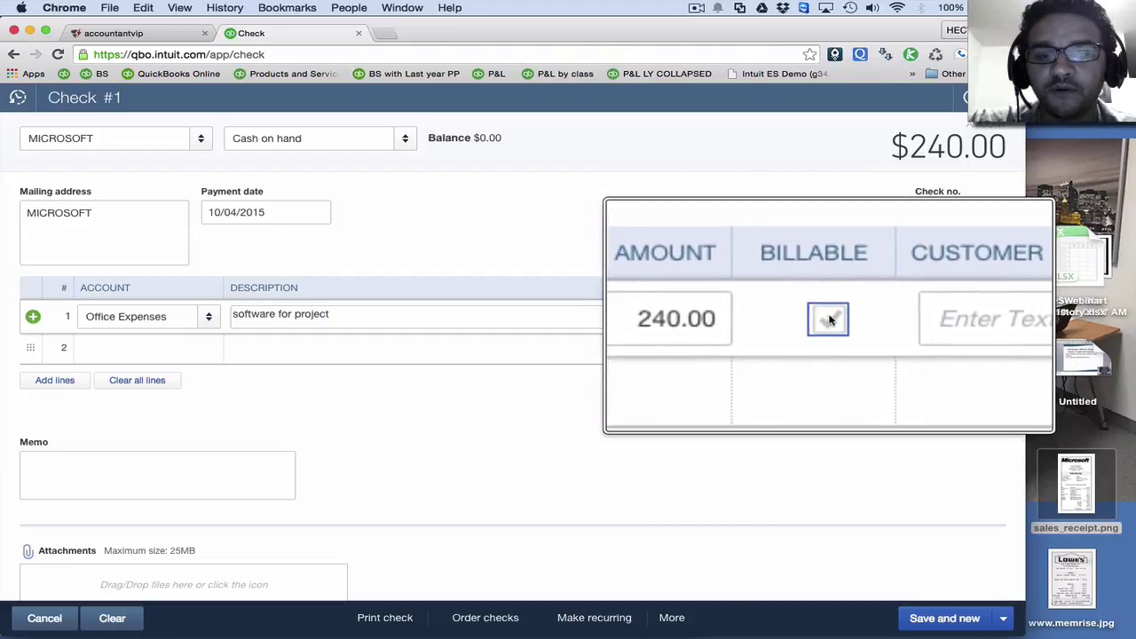
{"action": "left_click", "coordinate": [974, 323]}
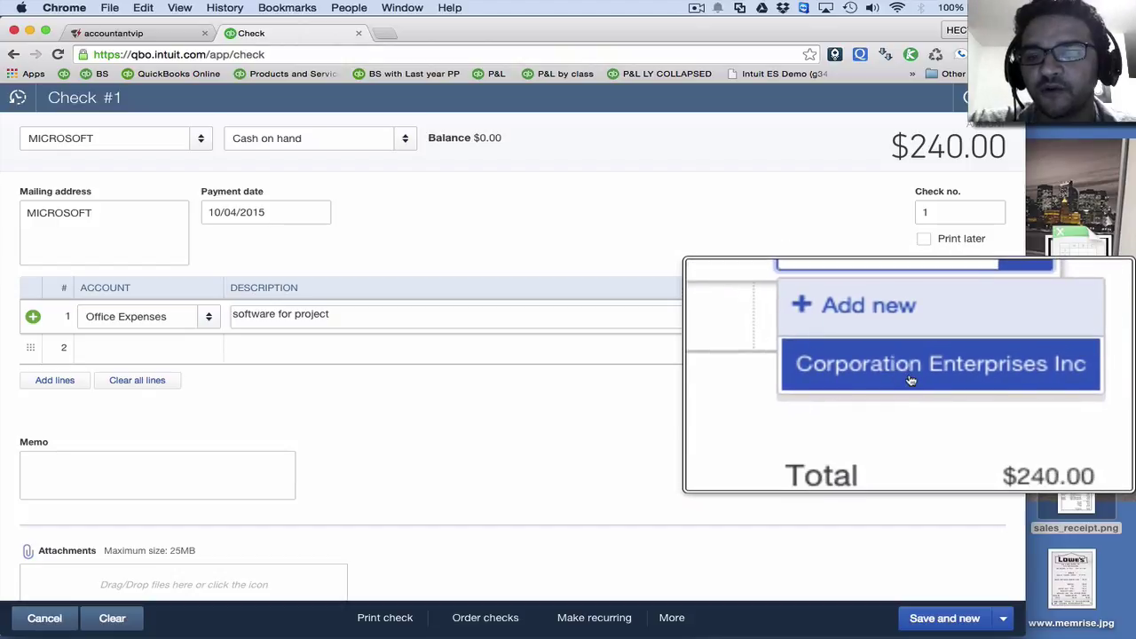
{"action": "left_click", "coordinate": [926, 373]}
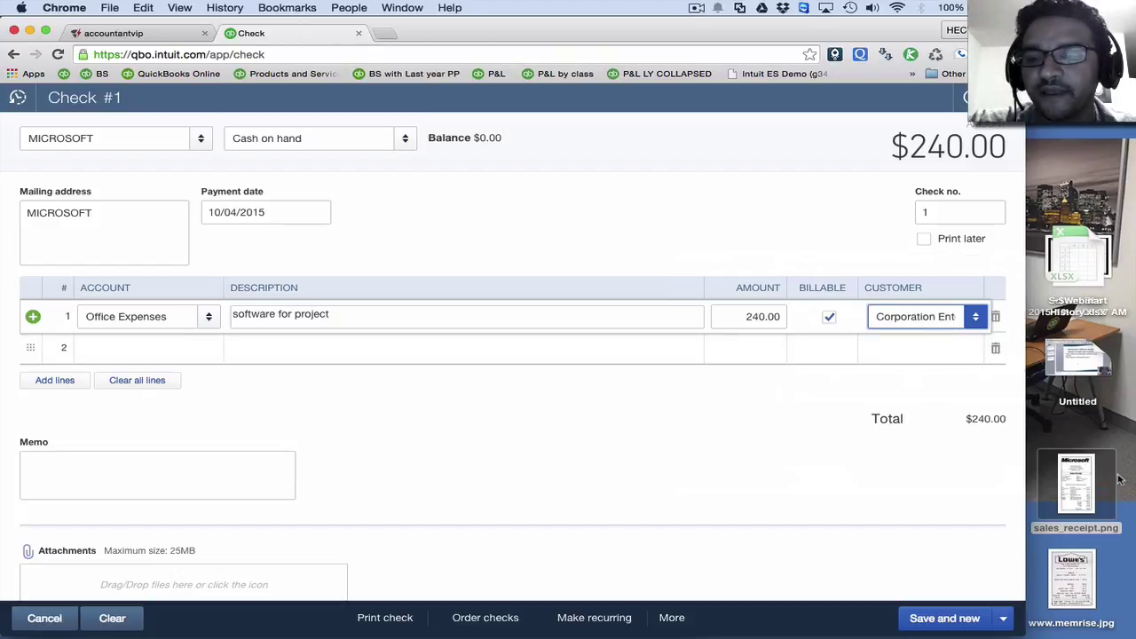
Attach and preview sales_receipt.png on the Microsoft check, then save and close it
{"action": "scroll", "coordinate": [954, 426], "scroll_direction": "down", "scroll_amount": 2}
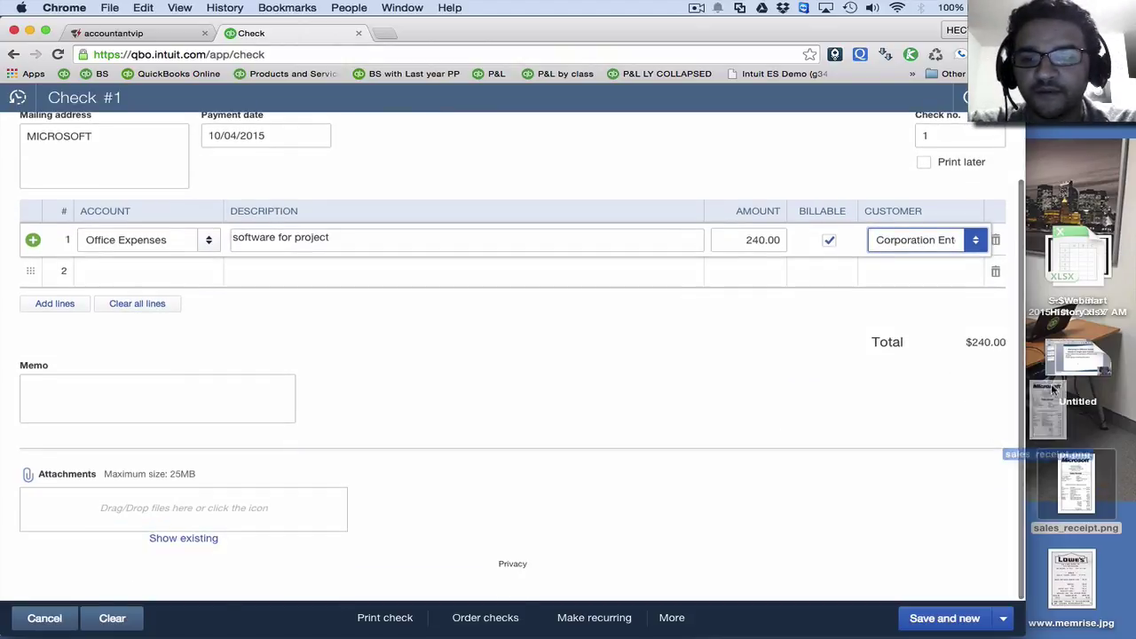
{"action": "left_click_drag", "start_coordinate": [1081, 481], "coordinate": [139, 507]}
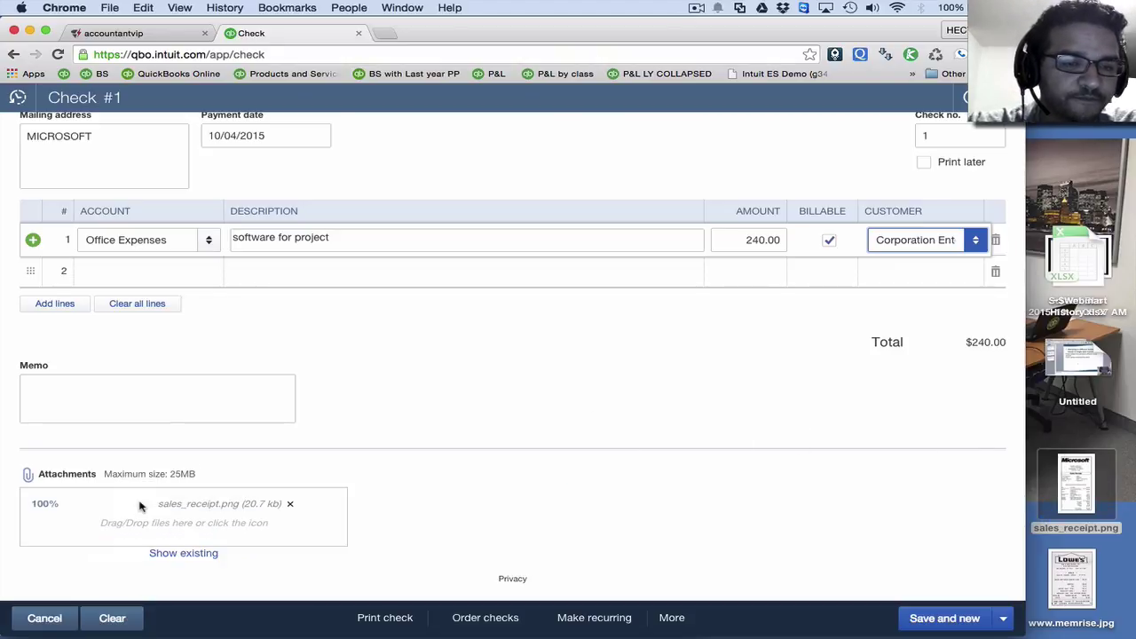
{"action": "left_click", "coordinate": [170, 554]}
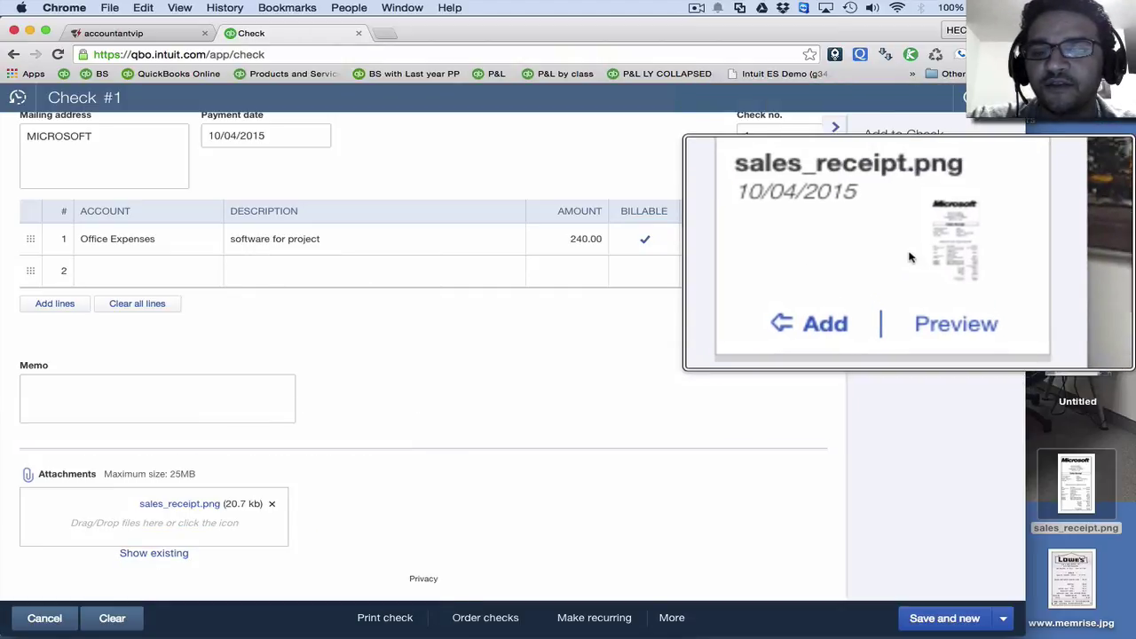
{"action": "left_click", "coordinate": [970, 286]}
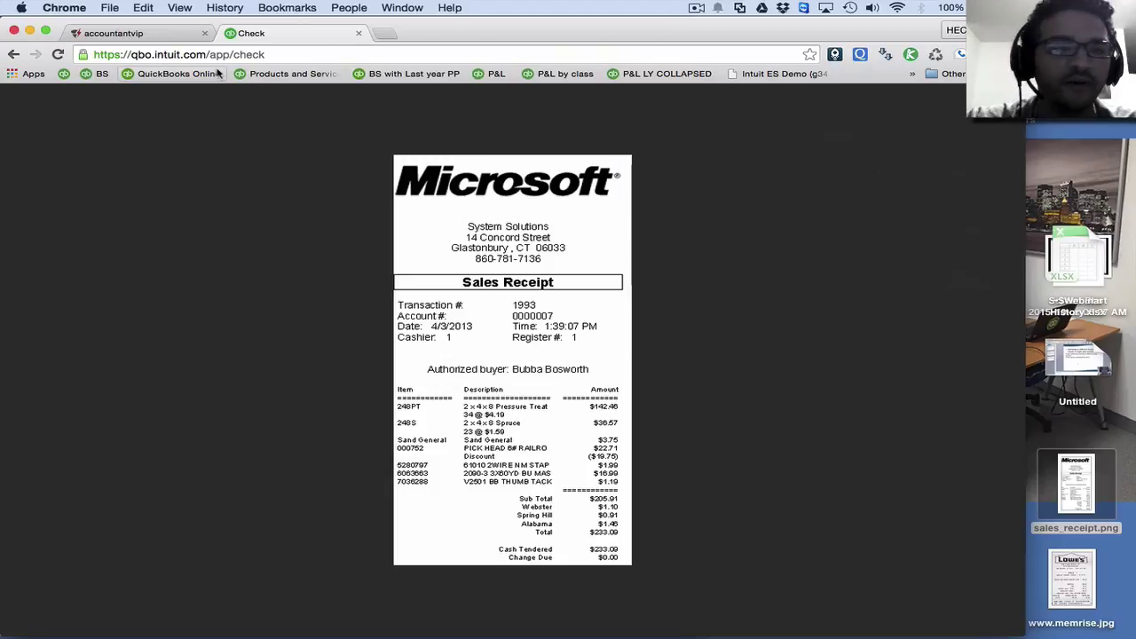
{"action": "key", "text": "Escape"}
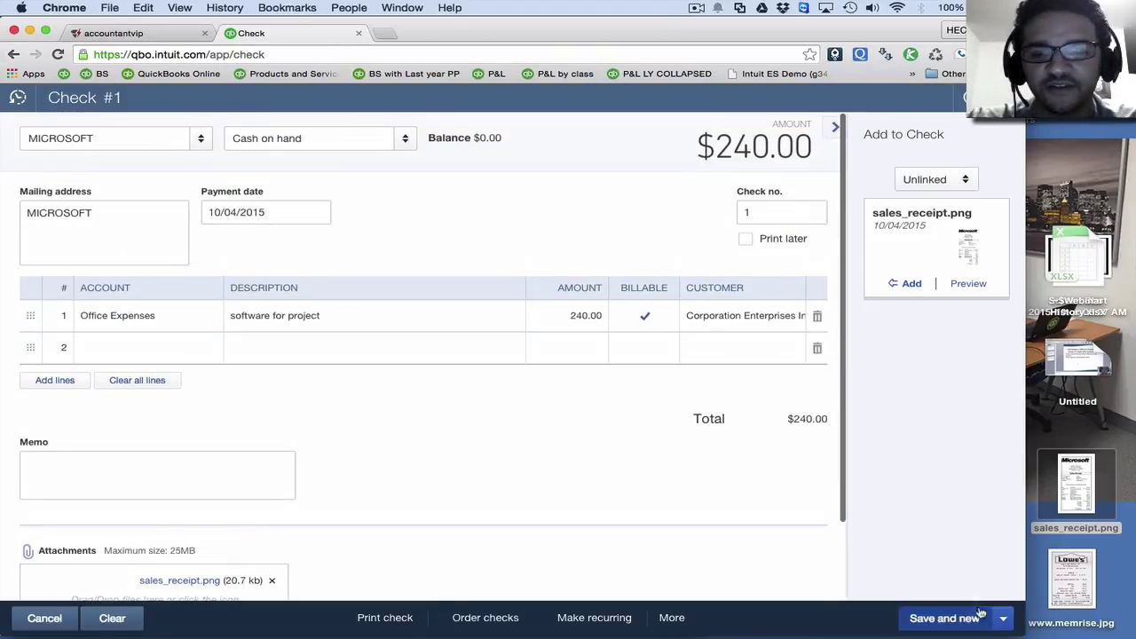
{"action": "left_click", "coordinate": [1004, 619]}
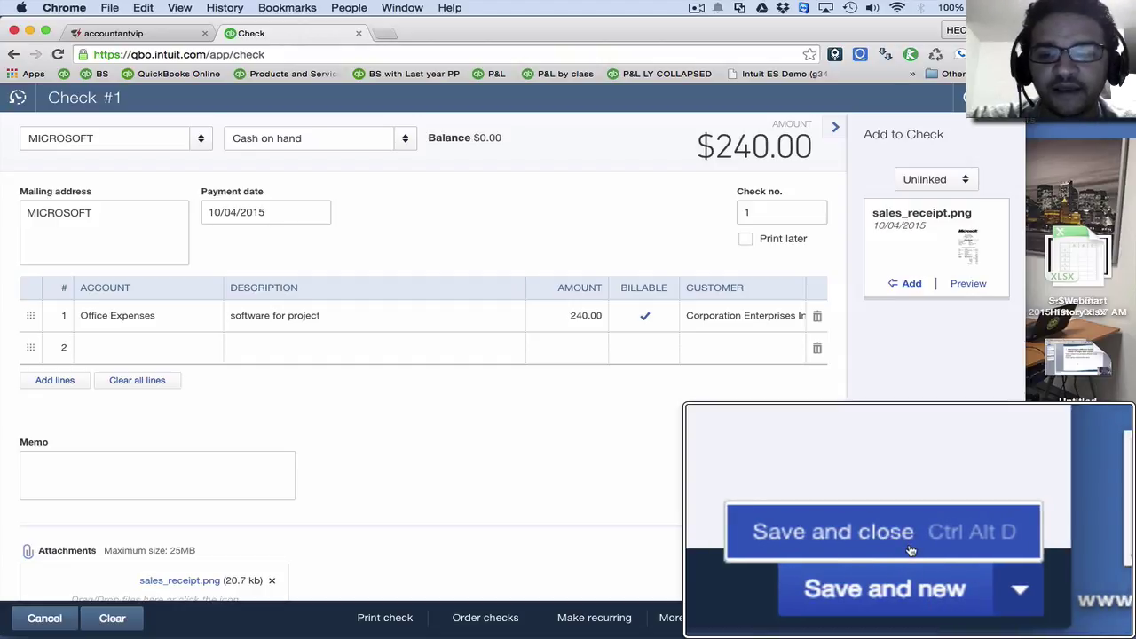
{"action": "left_click", "coordinate": [950, 593]}
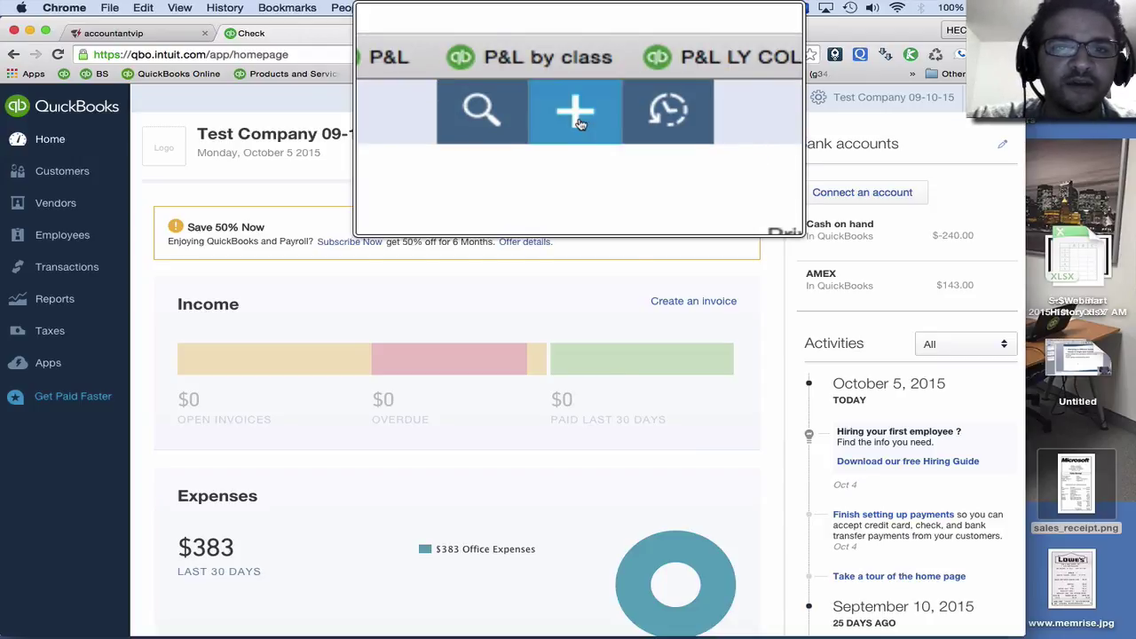
Create a new invoice with Corporation Enterprises Inc as the customer
{"action": "left_click", "coordinate": [578, 99]}
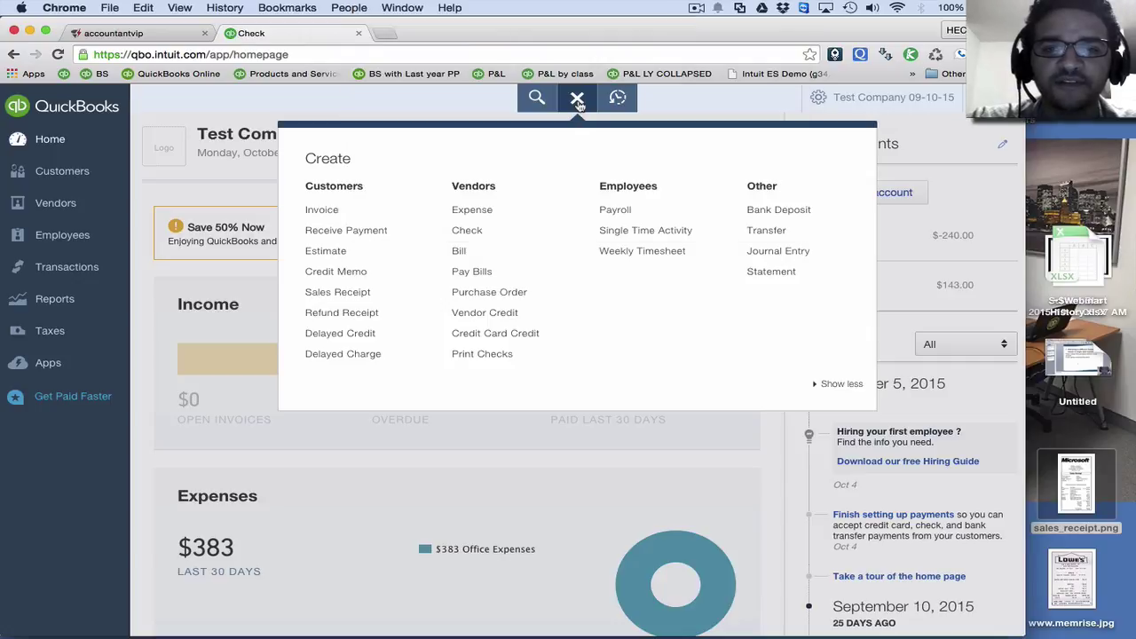
{"action": "left_click", "coordinate": [331, 210]}
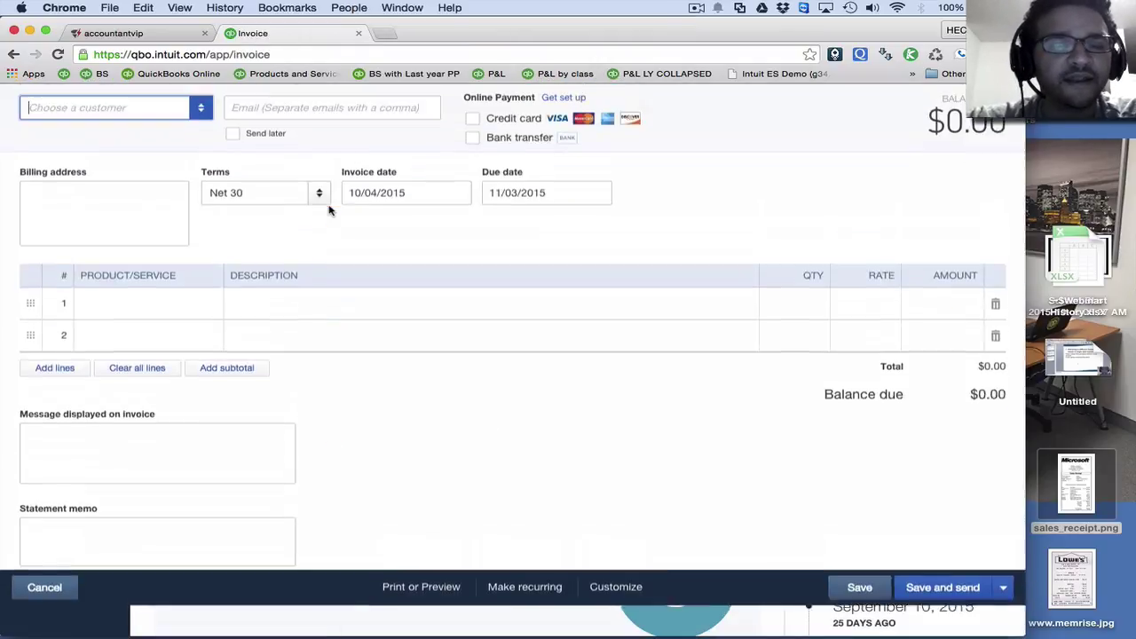
{"action": "left_click", "coordinate": [200, 139]}
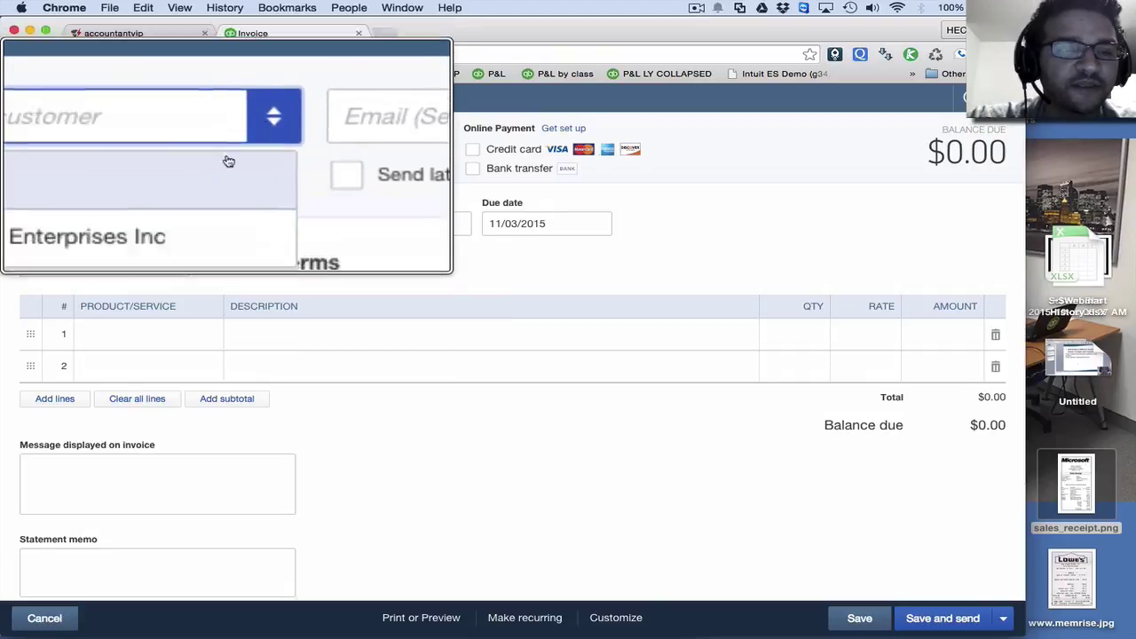
{"action": "left_click", "coordinate": [100, 191]}
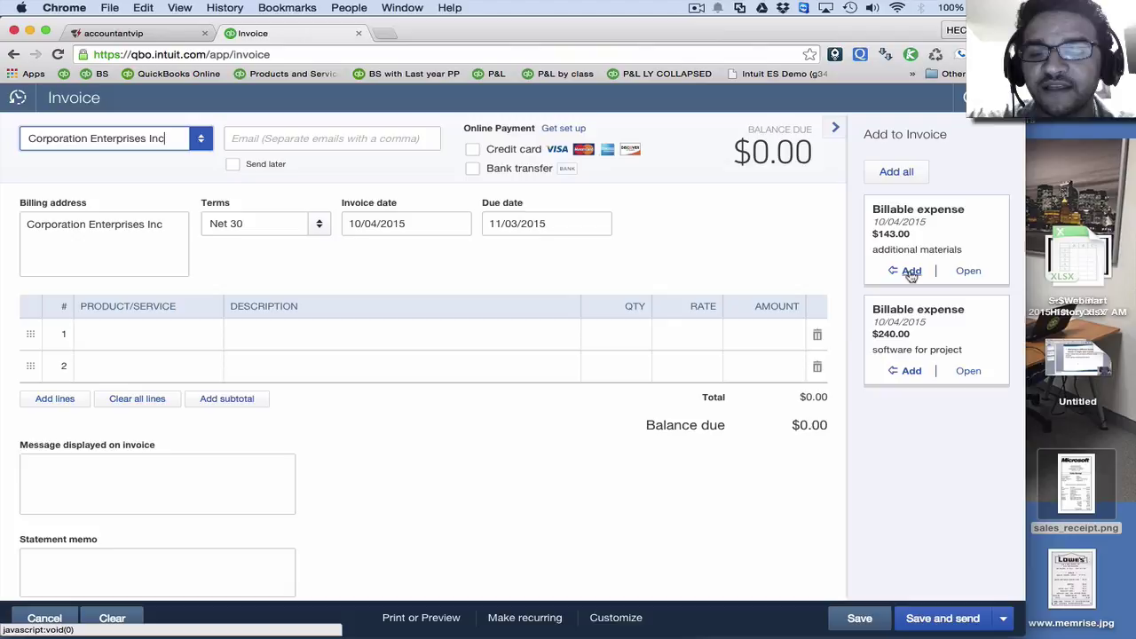
Add the $143 and $240 billable expenses to the invoice and set the receipts to attach to email
{"action": "left_click", "coordinate": [912, 272]}
{"action": "left_click", "coordinate": [910, 313]}
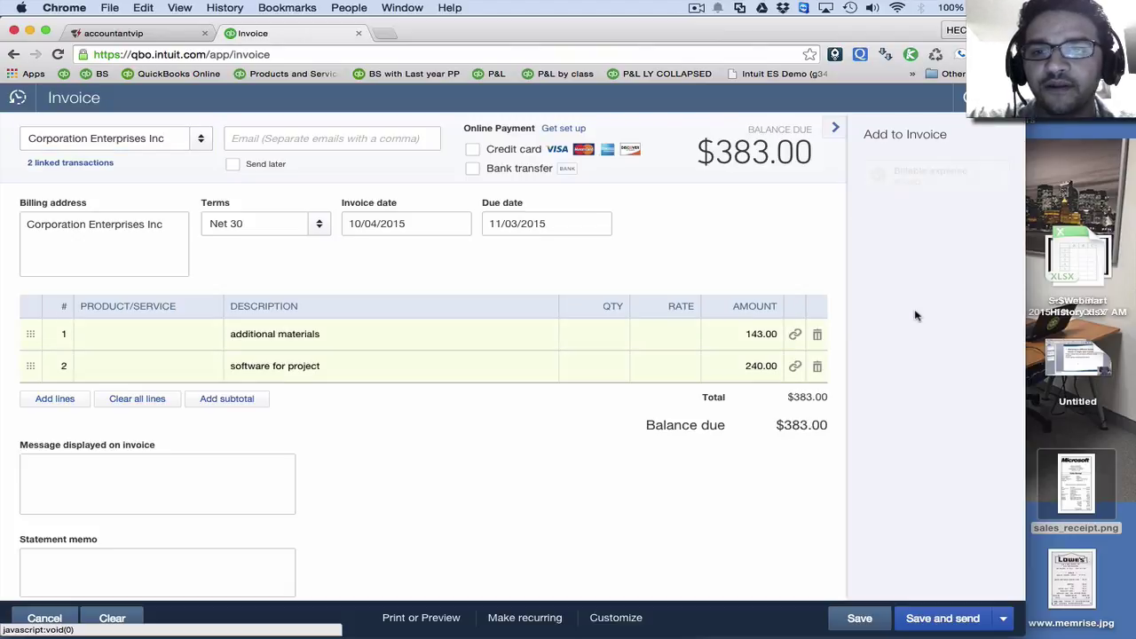
{"action": "scroll", "coordinate": [624, 465], "scroll_direction": "down", "scroll_amount": 5}
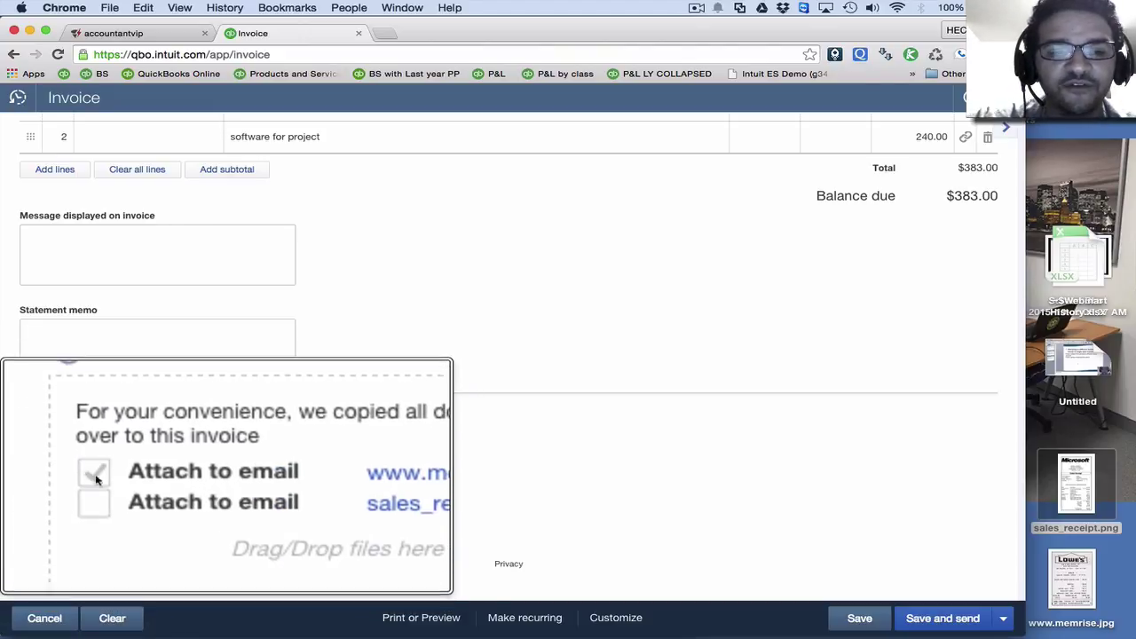
{"action": "right_click", "coordinate": [39, 474]}
{"action": "left_click", "coordinate": [40, 477]}
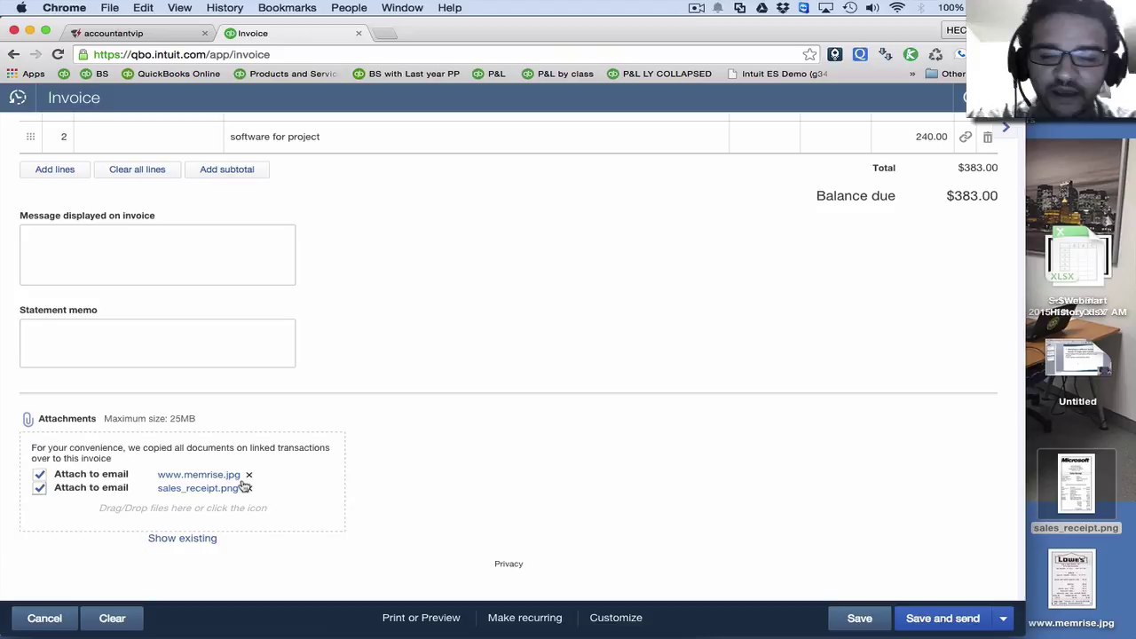
{"action": "scroll", "coordinate": [454, 424], "scroll_direction": "up", "scroll_amount": 5}
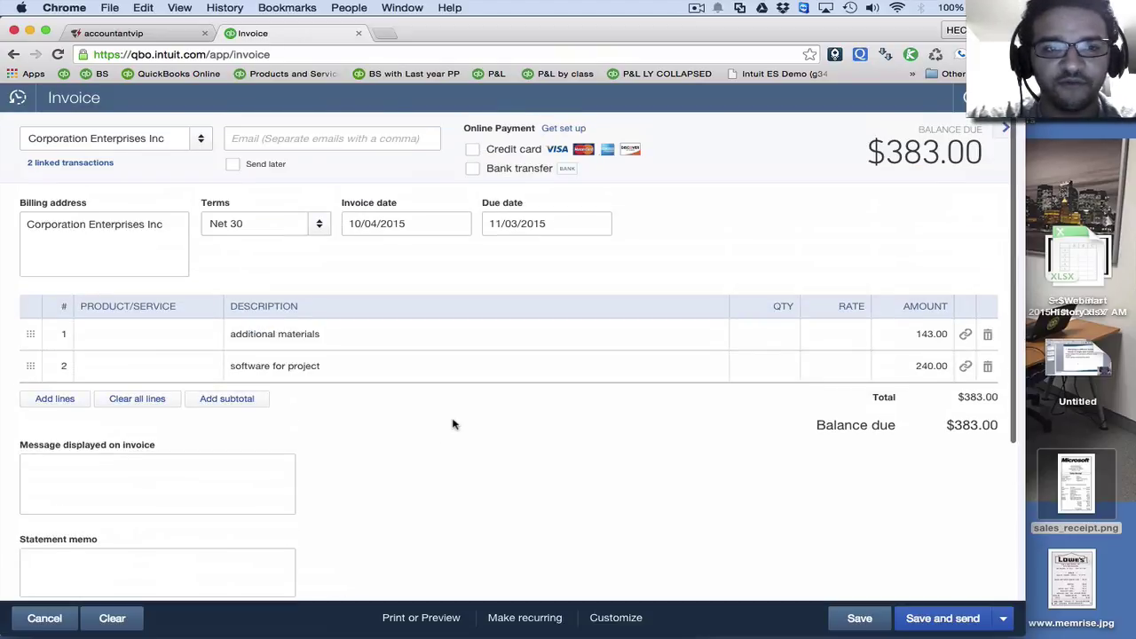
{"action": "scroll", "coordinate": [454, 424], "scroll_direction": "down", "scroll_amount": 4}
{"action": "scroll", "coordinate": [453, 424], "scroll_direction": "down", "scroll_amount": 1}
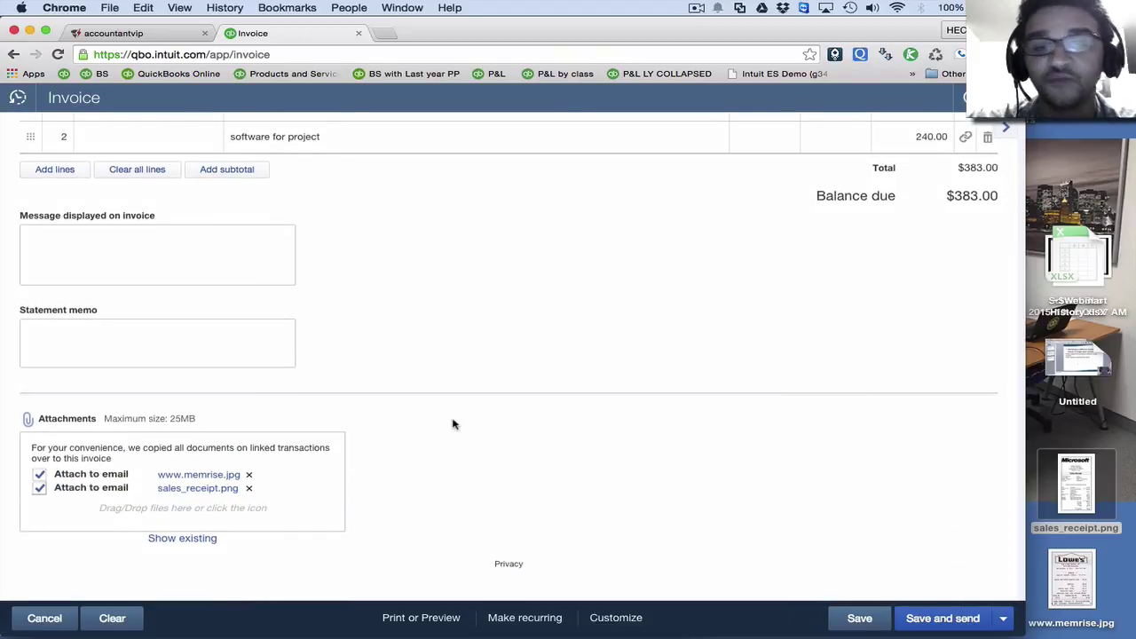
Save the invoice and review its print preview
{"action": "left_click", "coordinate": [435, 619]}
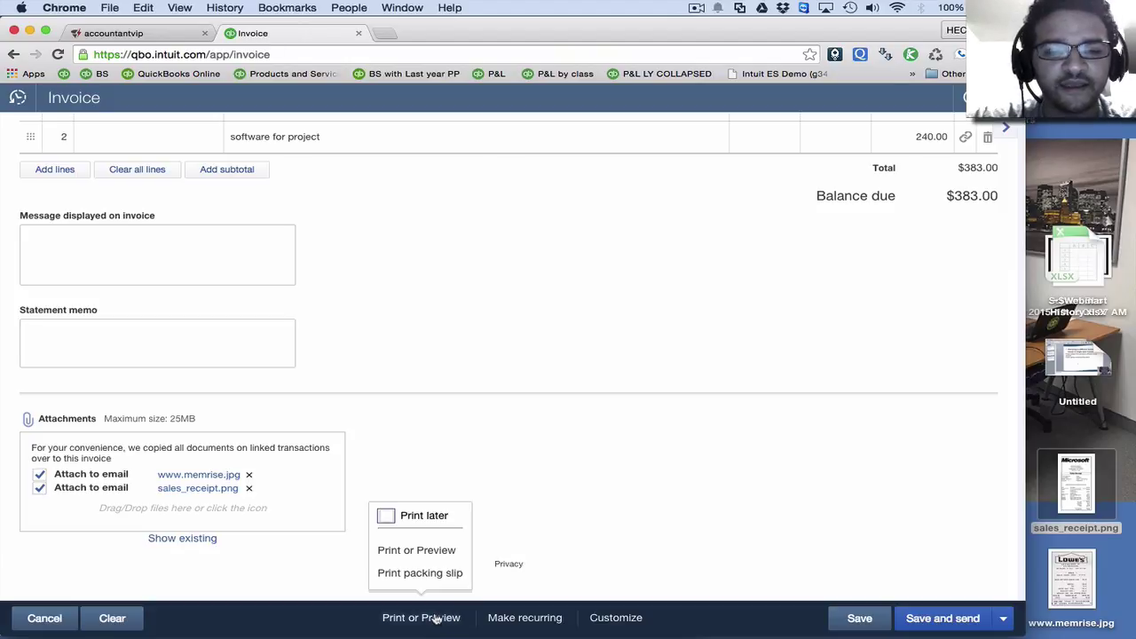
{"action": "left_click", "coordinate": [414, 552]}
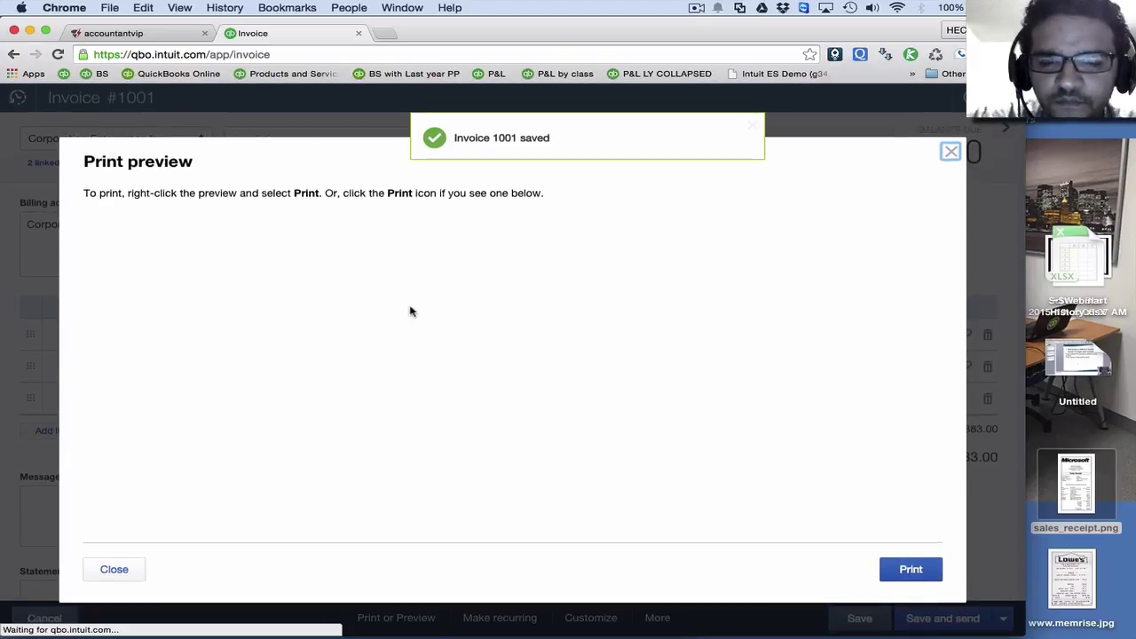
{"action": "scroll", "coordinate": [423, 333], "scroll_direction": "down", "scroll_amount": 3}
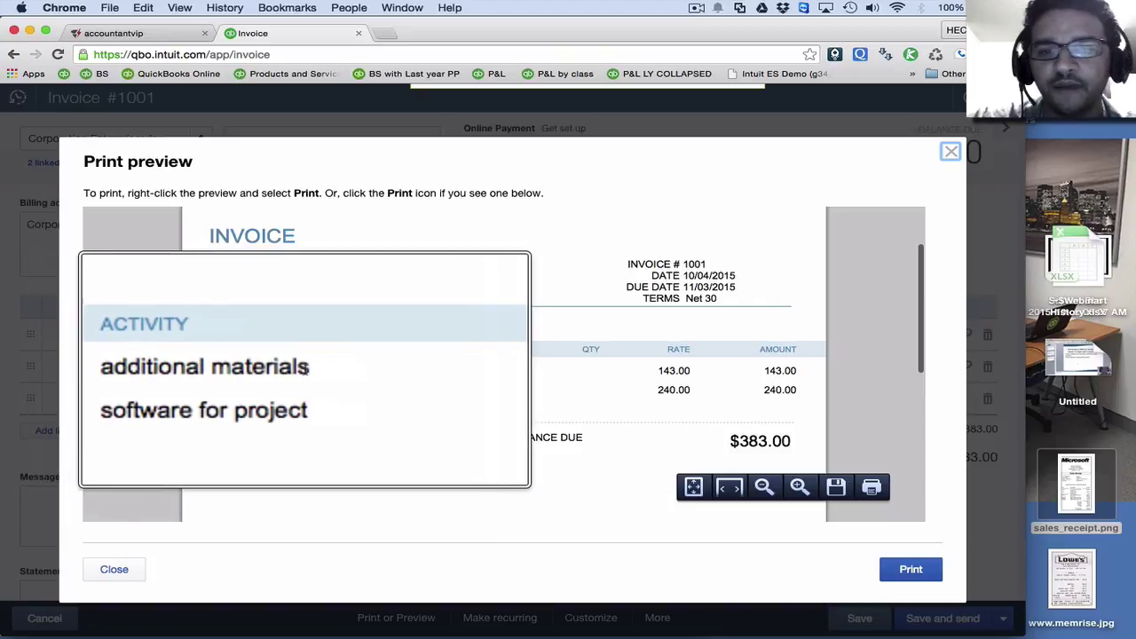
{"action": "scroll", "coordinate": [405, 389], "scroll_direction": "down", "scroll_amount": 5}
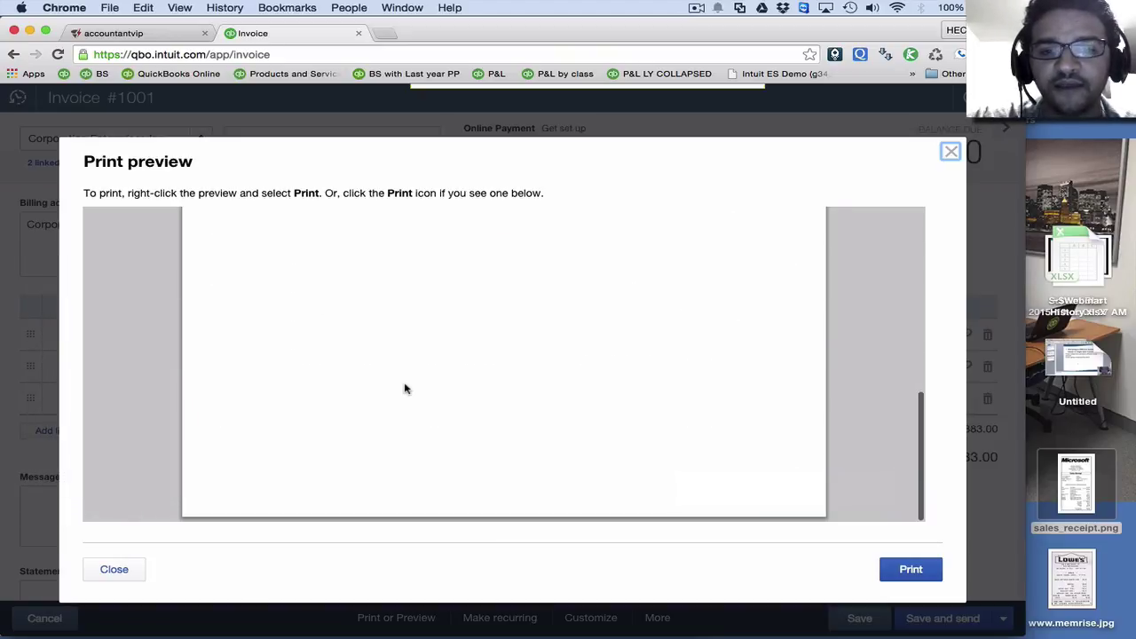
{"action": "scroll", "coordinate": [405, 355], "scroll_direction": "up", "scroll_amount": 10}
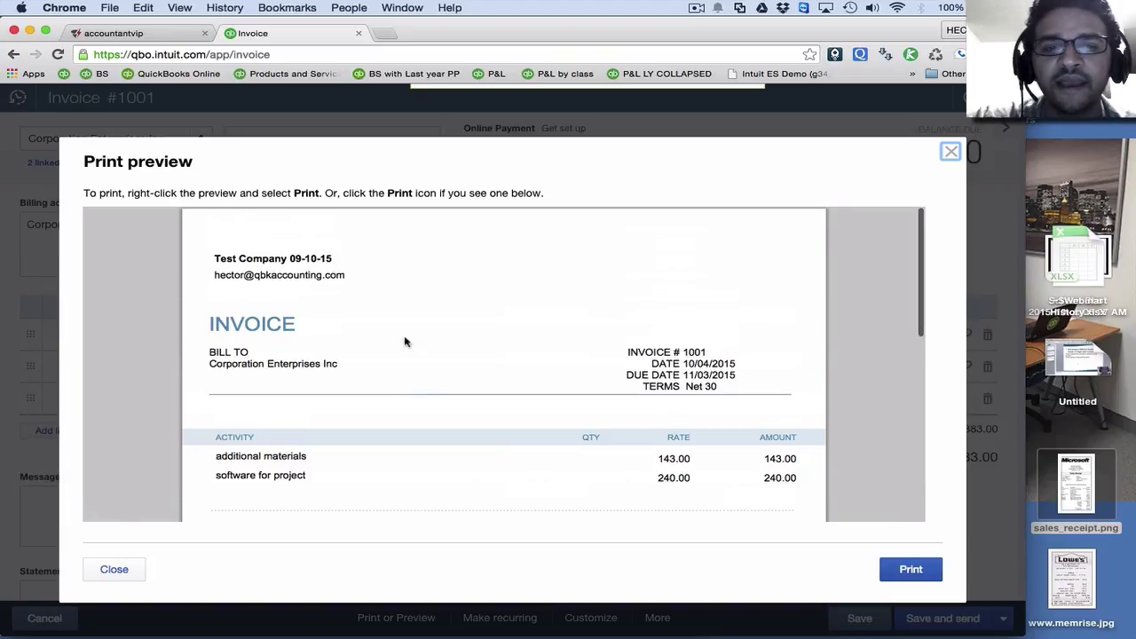
{"action": "left_click", "coordinate": [118, 569]}
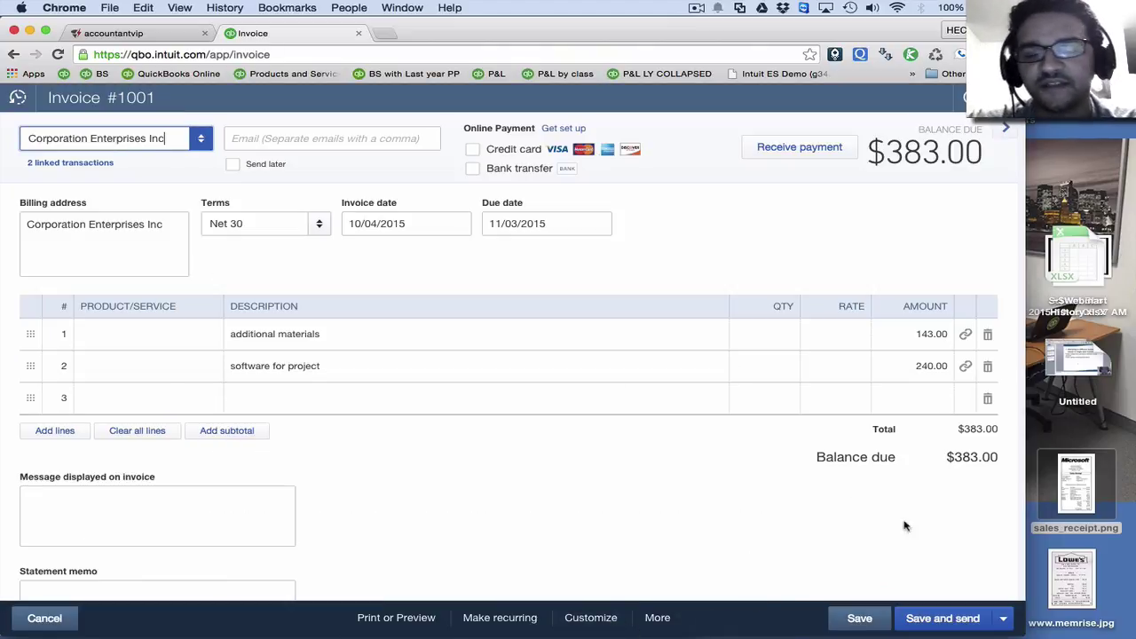
Save and send the invoice, entering the customer's email address
{"action": "left_click", "coordinate": [968, 617]}
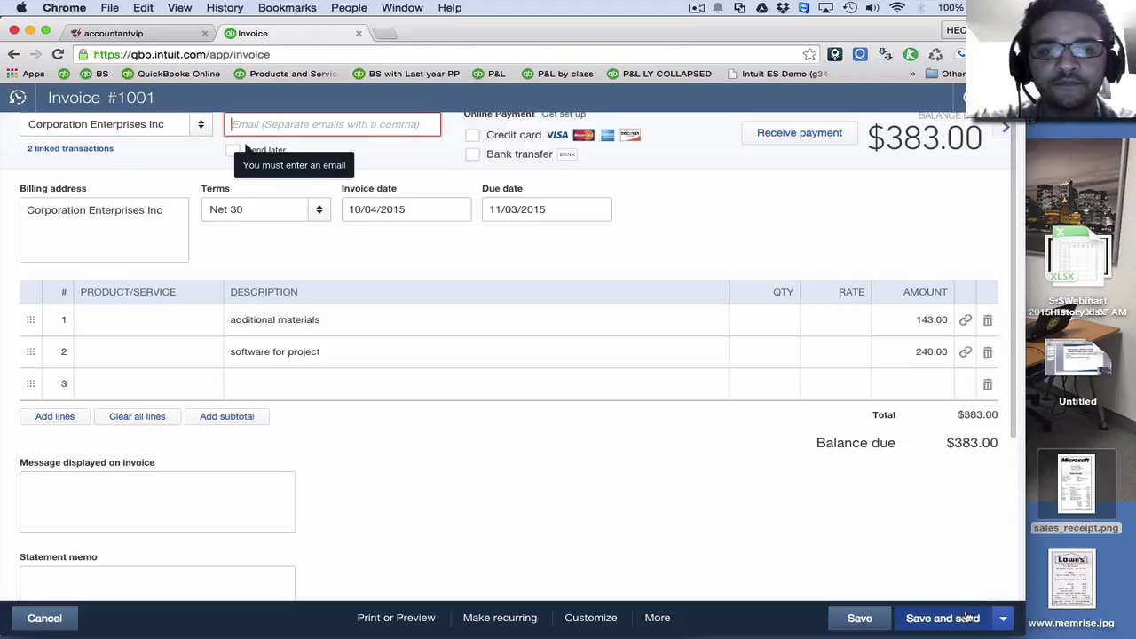
{"action": "left_click", "coordinate": [346, 129]}
{"action": "type", "text": "he"}
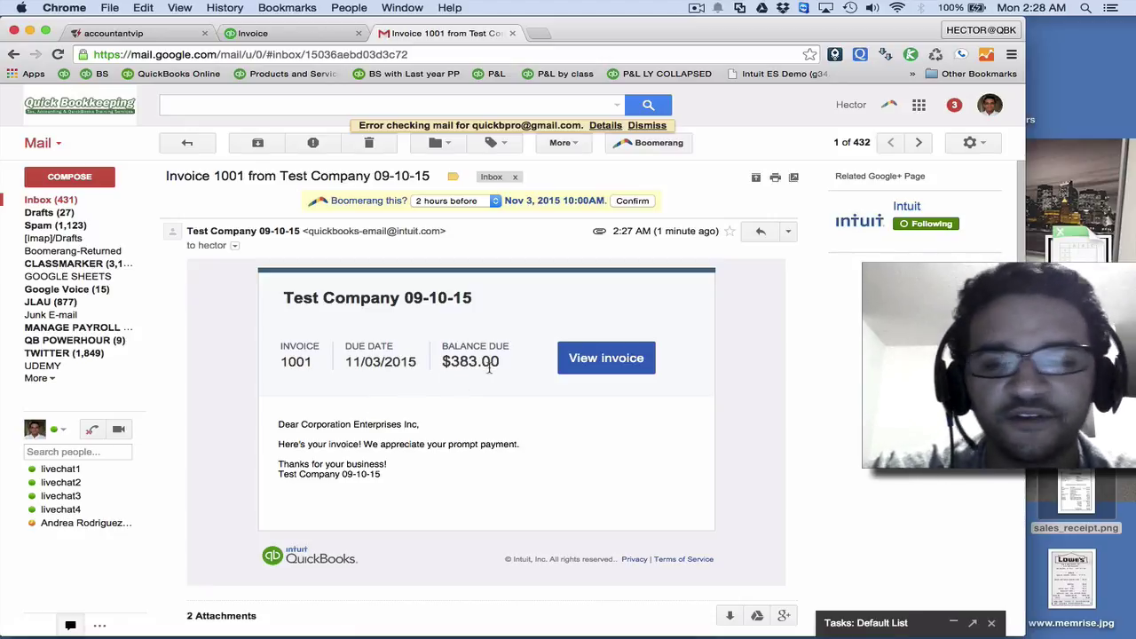
Scroll the Invoice 1001 email to confirm the $383.00 balance due and both receipt attachments
{"action": "scroll", "coordinate": [523, 375], "scroll_direction": "down", "scroll_amount": 5}
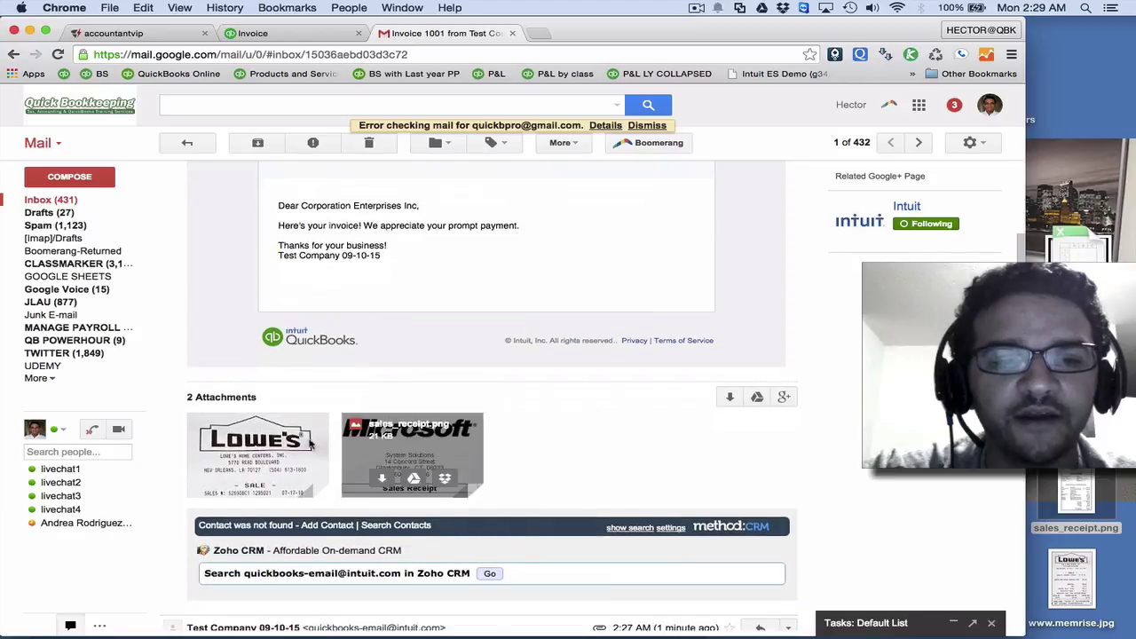
{"action": "mouse_move", "coordinate": [302, 453]}
{"action": "scroll", "coordinate": [466, 358], "scroll_direction": "up", "scroll_amount": 5}
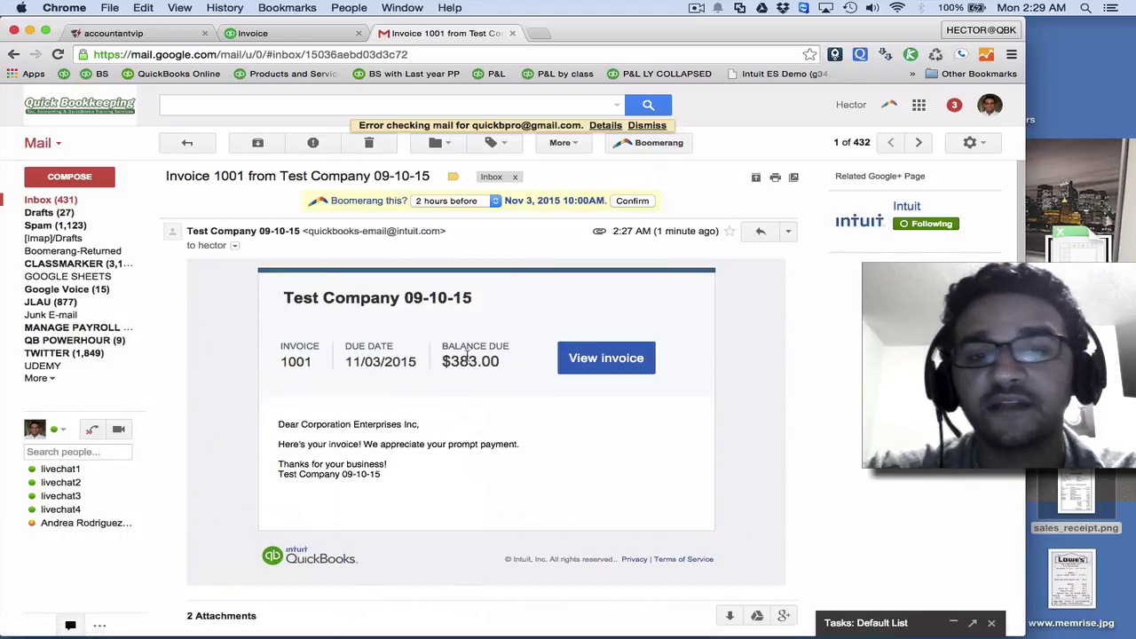